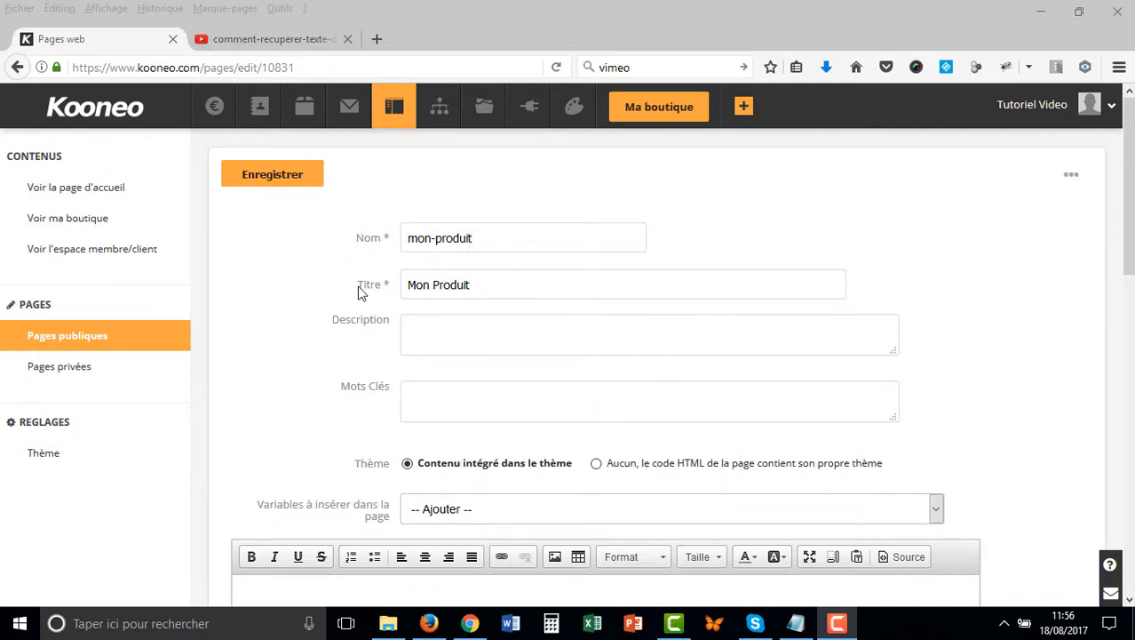
Insert the full CODE VIMEO block from the open Notepad file into the page's HTML source, then return to the visual editor
scroll(279, 329, down, 3)
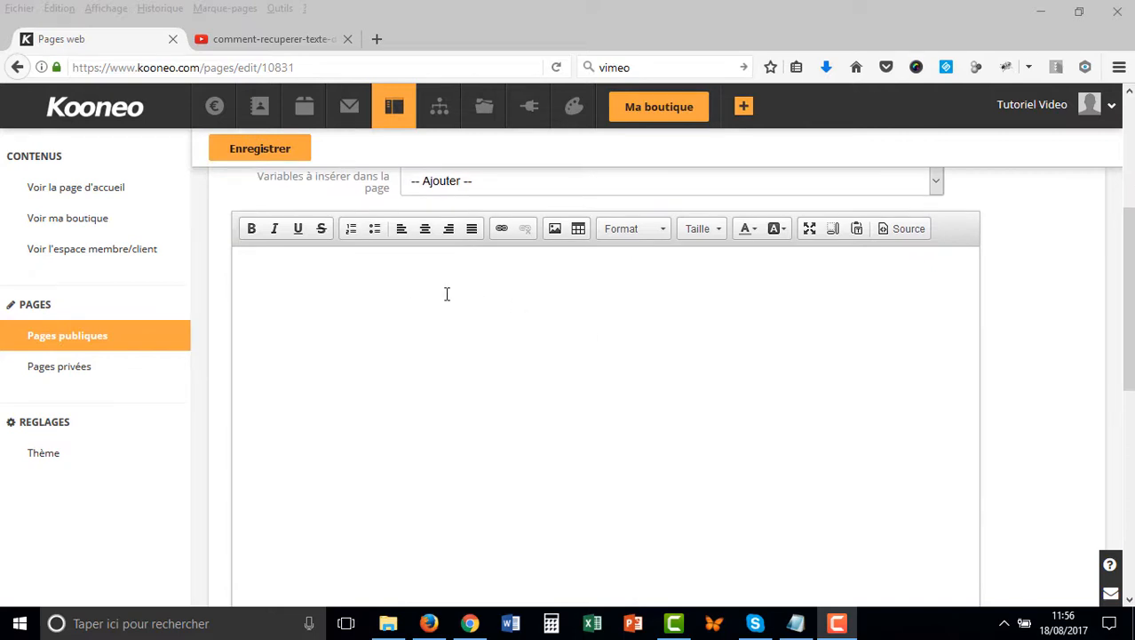
click(900, 230)
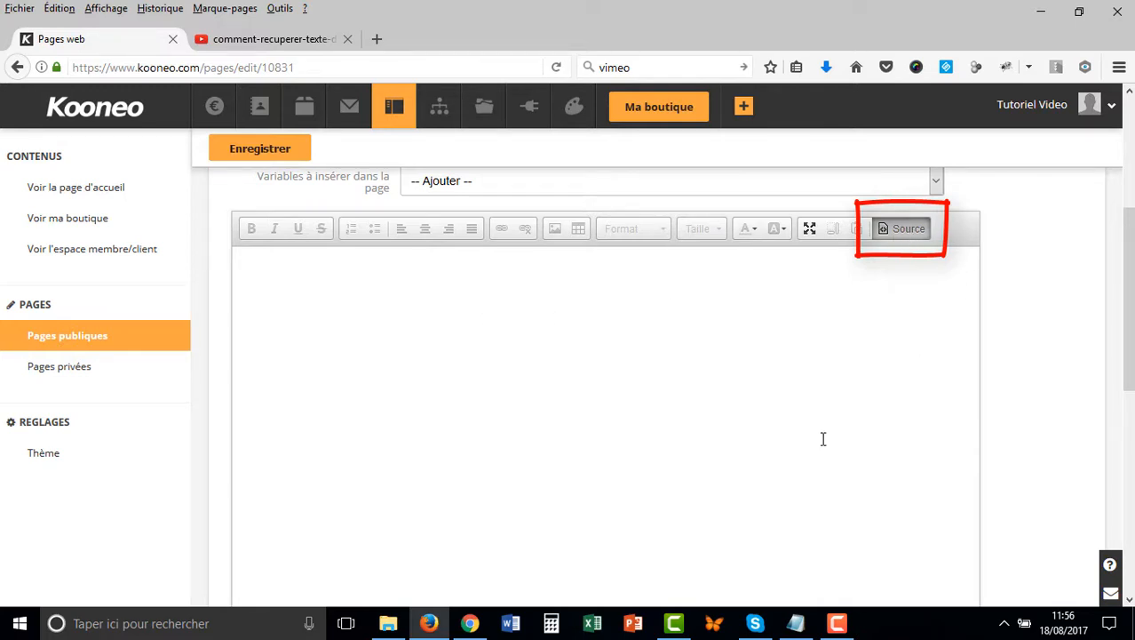
click(796, 623)
click(761, 259)
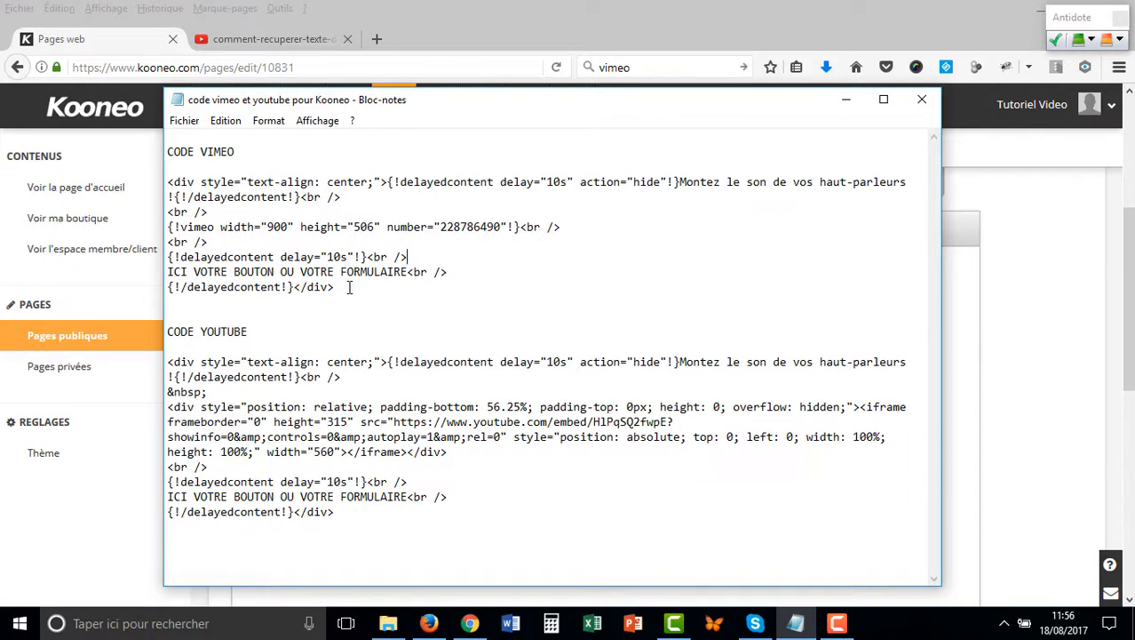
drag(350, 287, 172, 181)
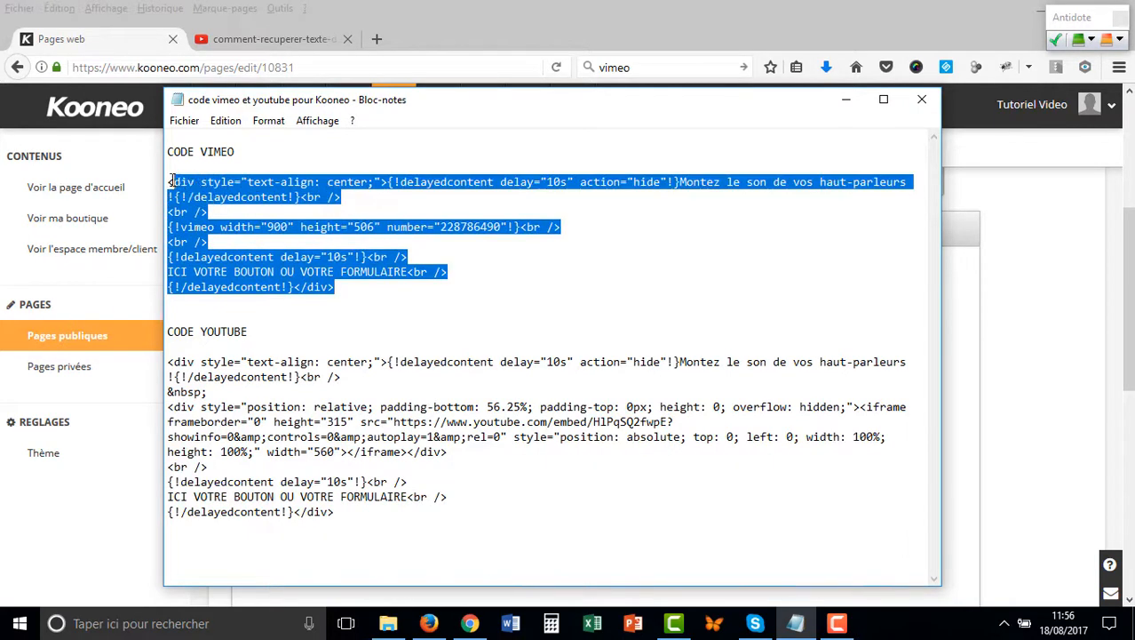
right_click(172, 181)
click(215, 232)
key(alt+Tab)
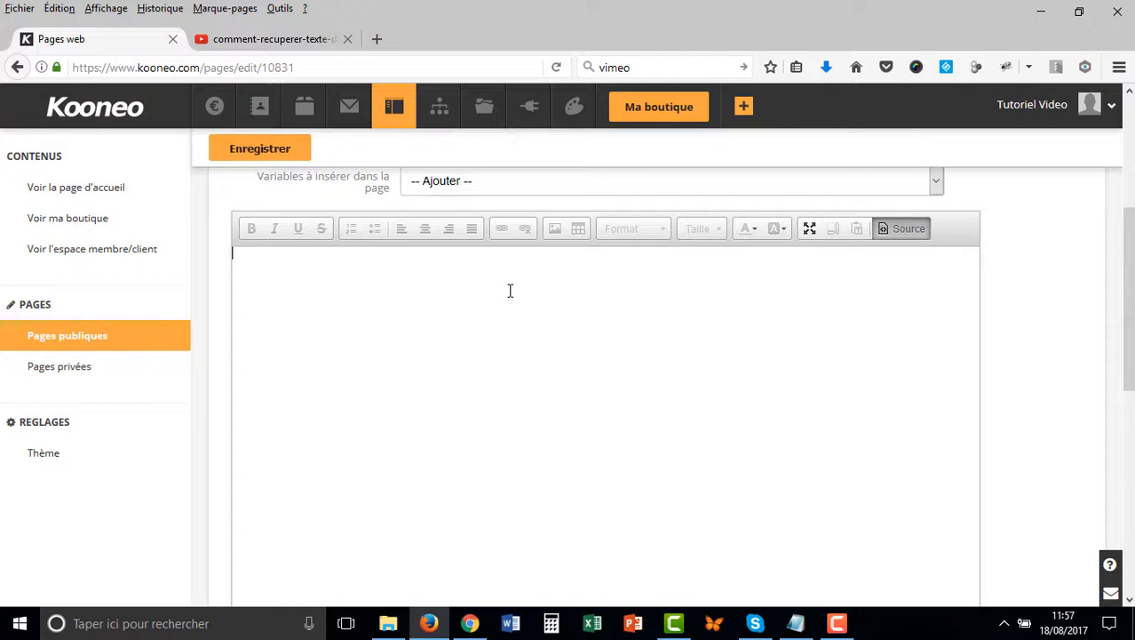
key(ctrl+v)
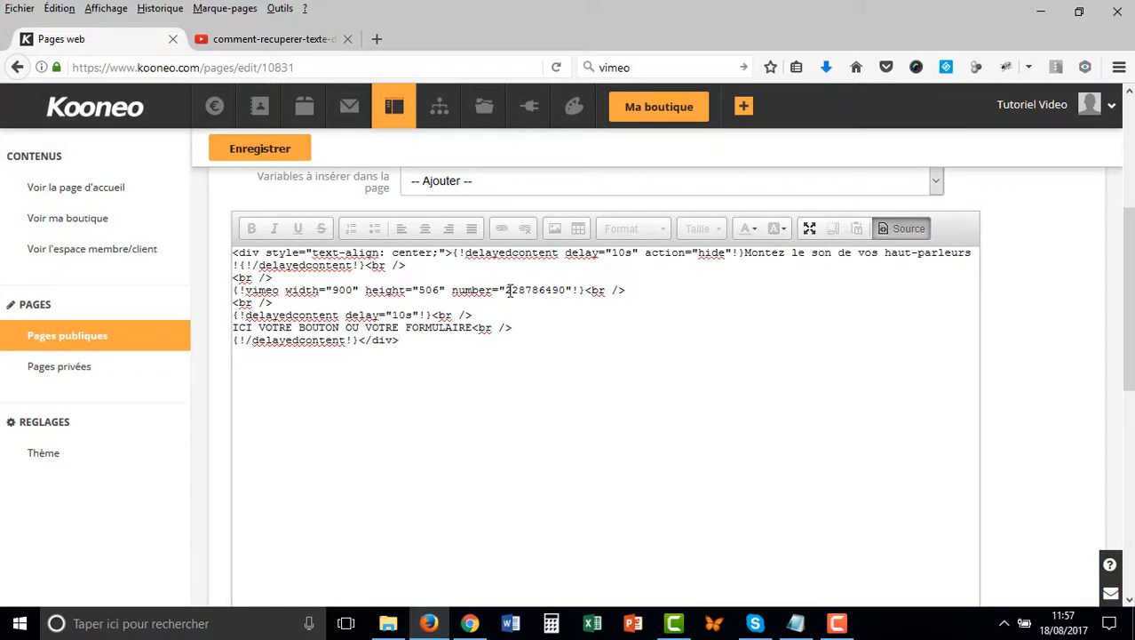
click(908, 229)
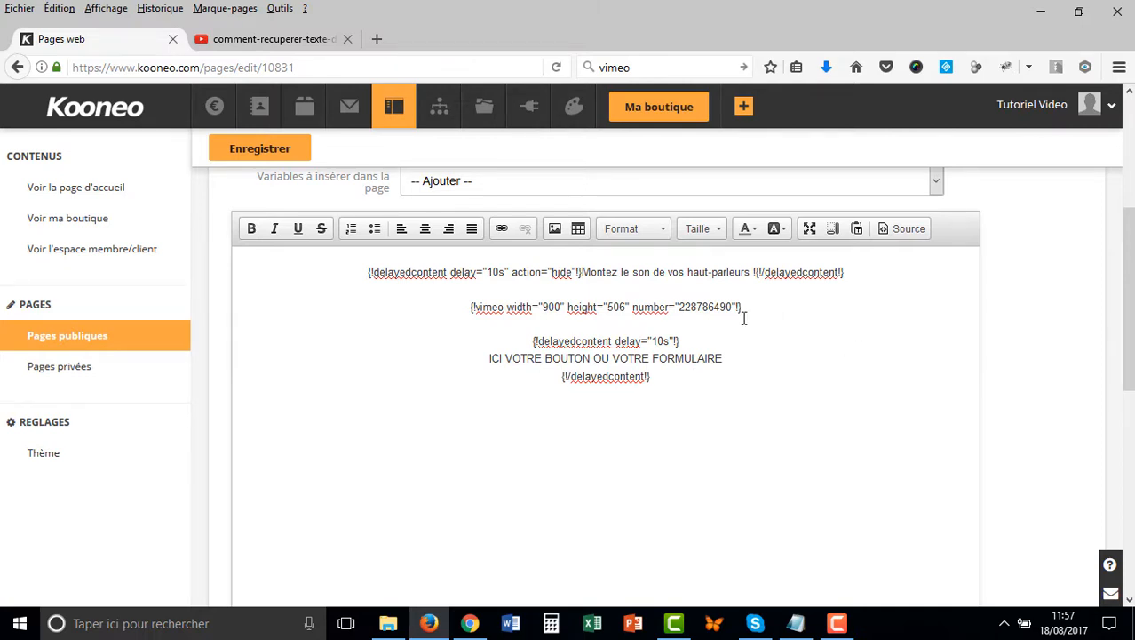
Replace the number in the vimeo tag with 229687875, copied from the address of the Vimeo video "Nothing but Naples"
drag(734, 305, 686, 306)
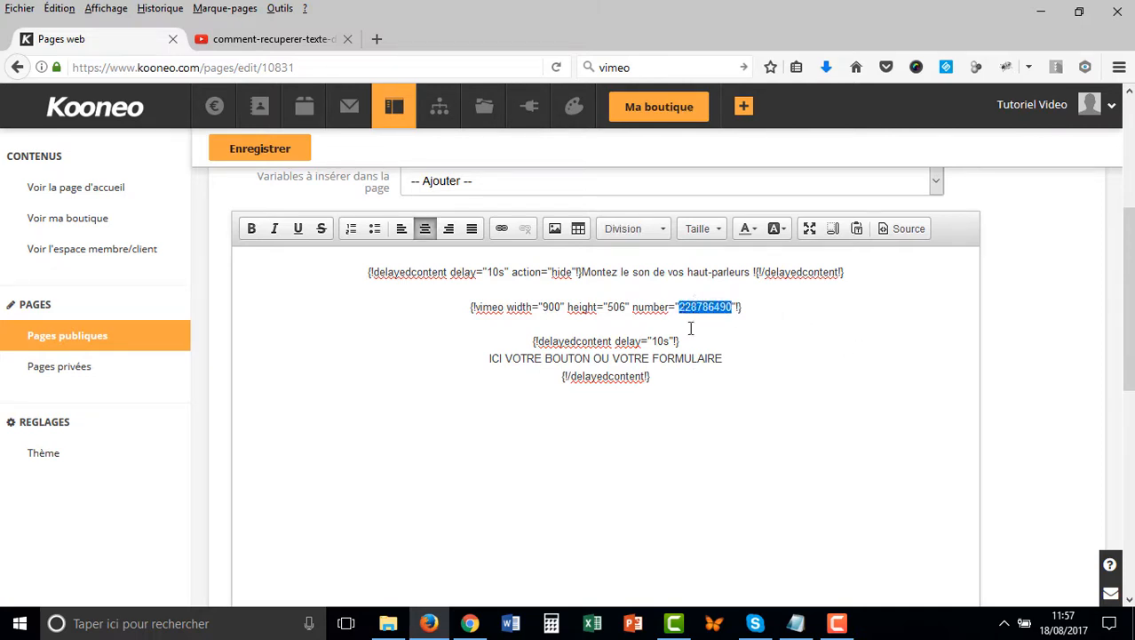
click(376, 39)
click(633, 67)
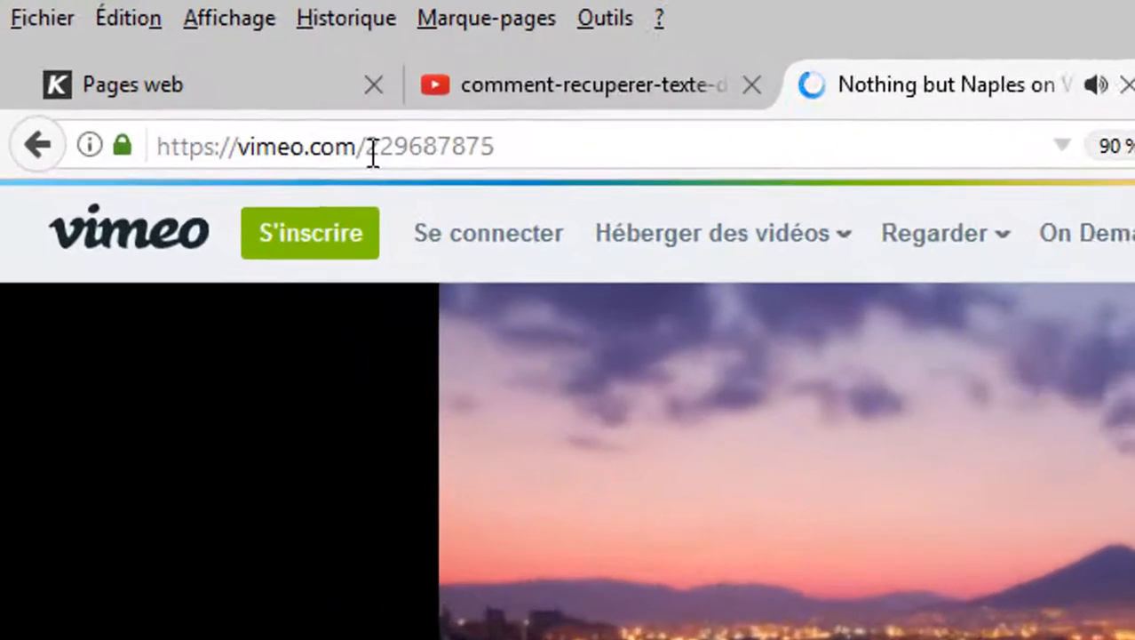
drag(168, 69, 179, 69)
drag(402, 156, 570, 157)
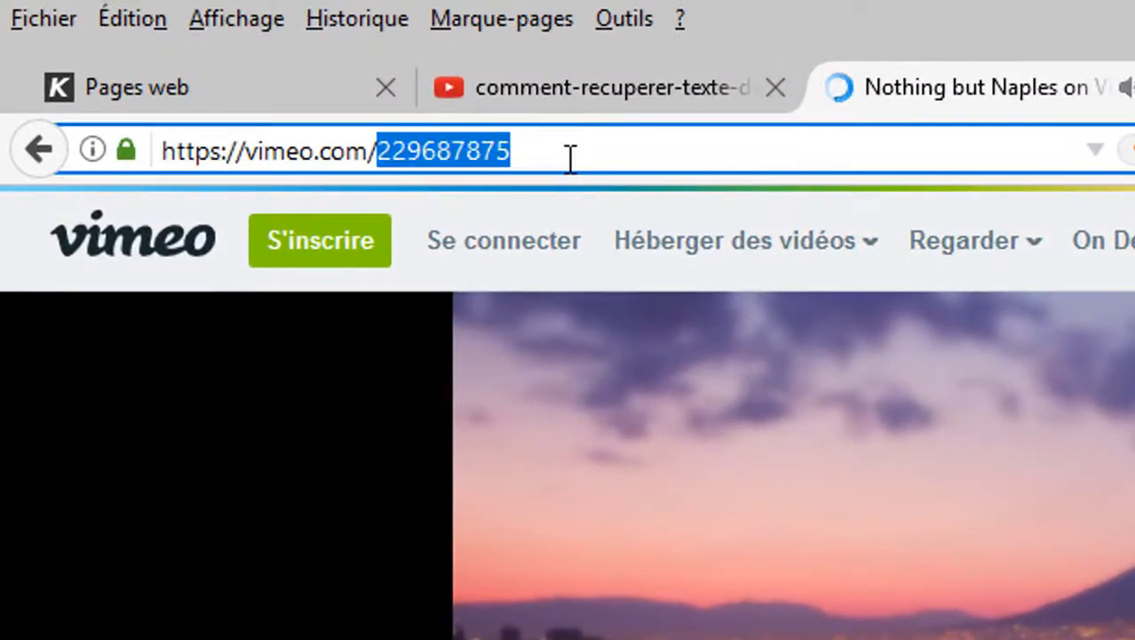
right_click(511, 153)
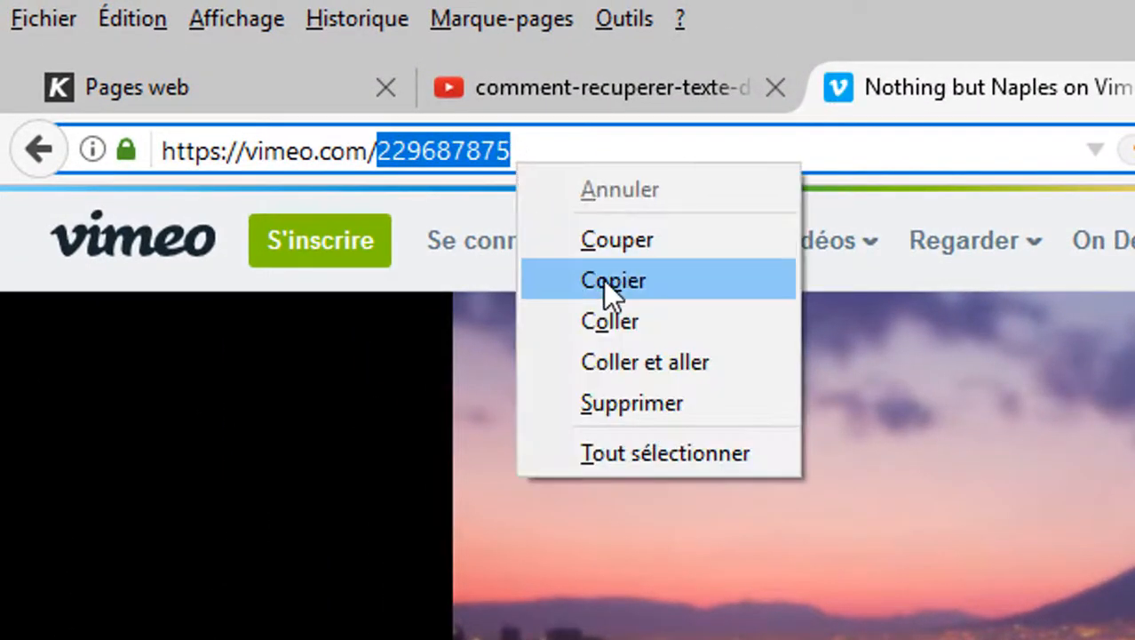
click(608, 281)
click(137, 88)
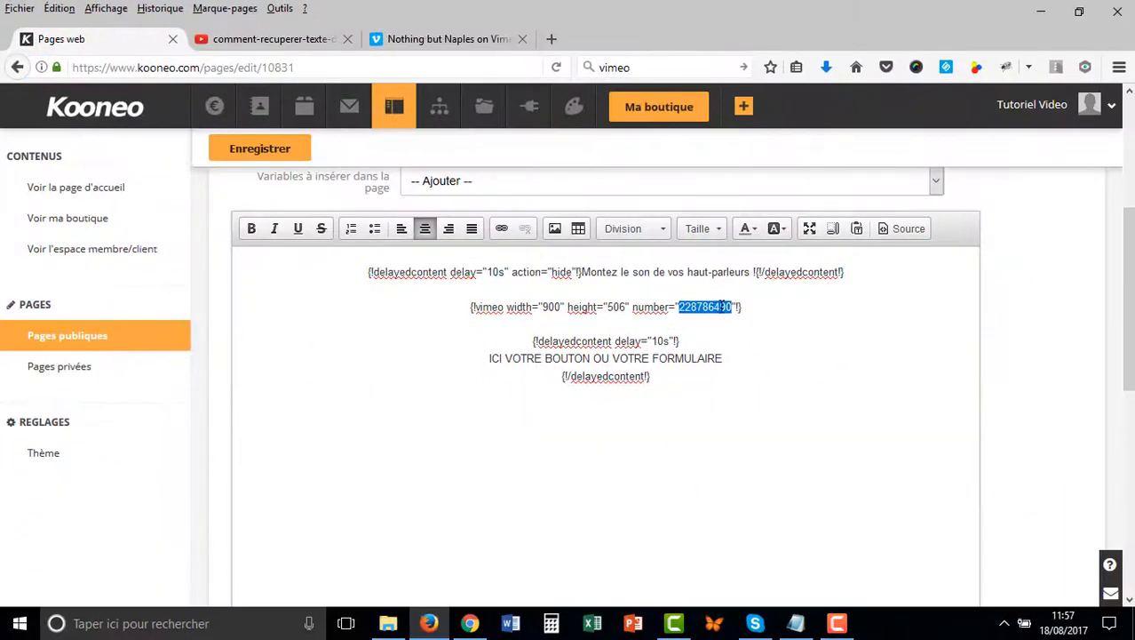
key(ctrl+v)
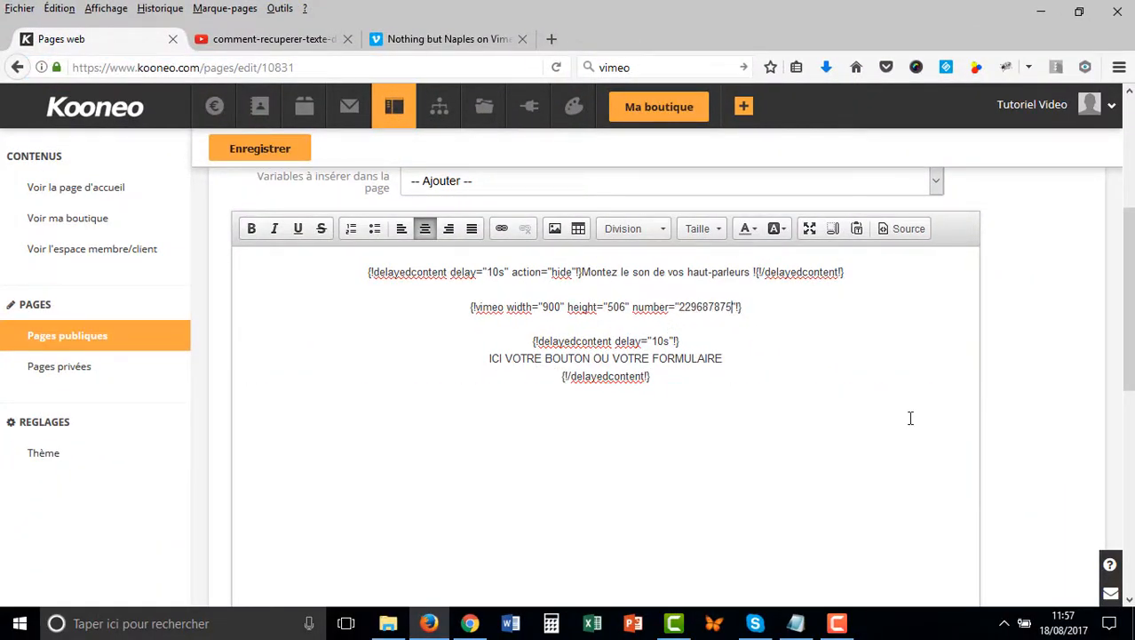
Copy the file link of belcher_business_revolution.png from the image folder of the online storage, opened in a separate tab
drag(727, 360, 488, 358)
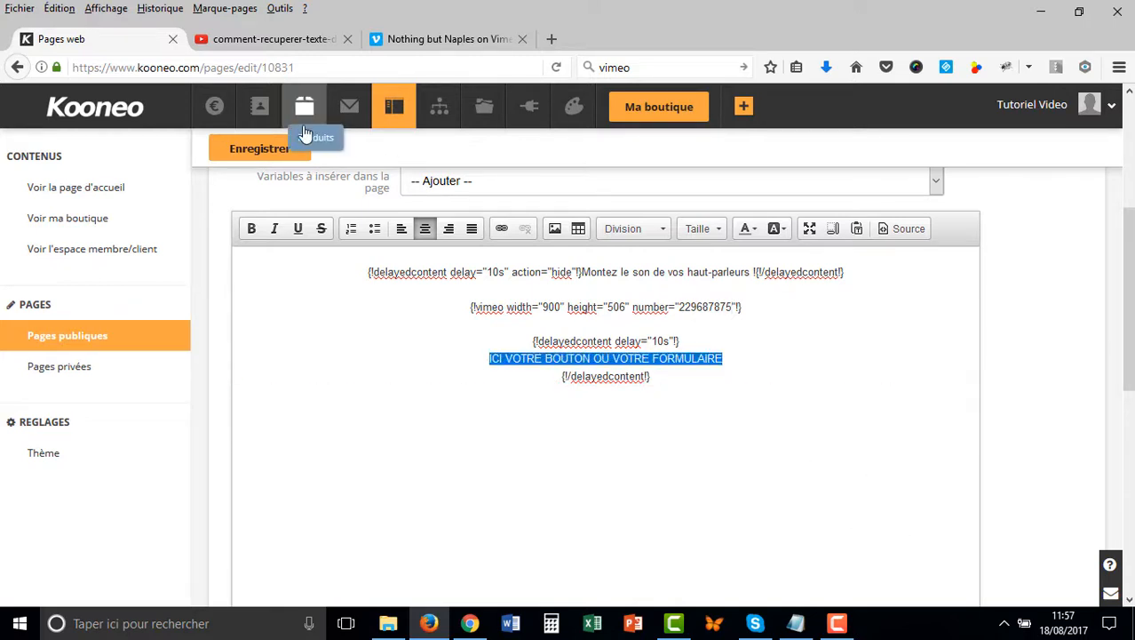
right_click(484, 108)
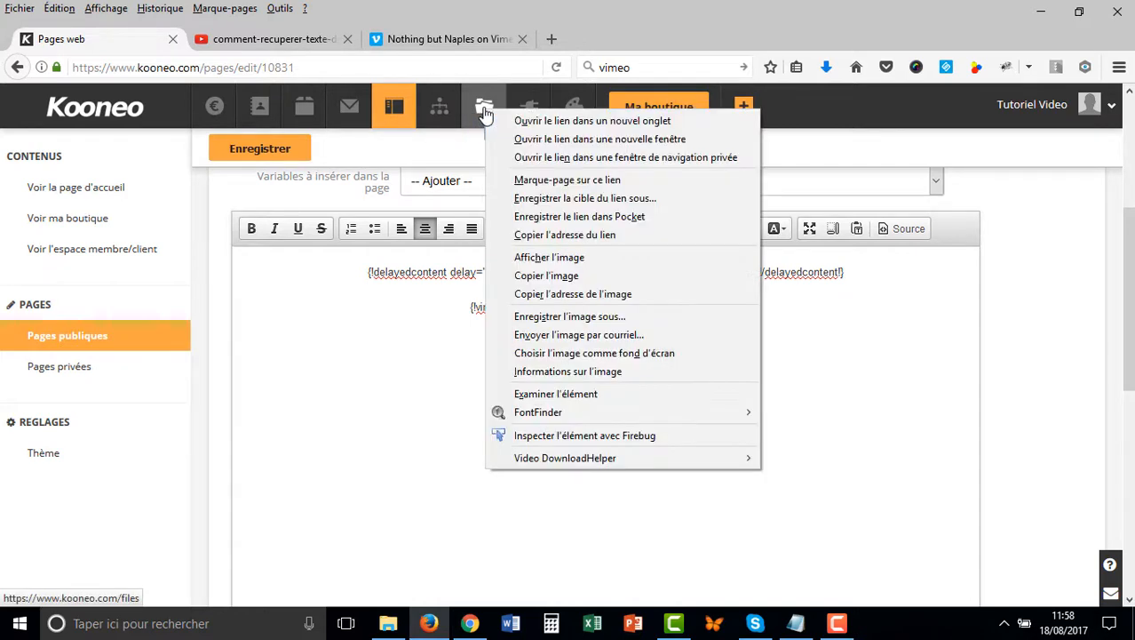
click(585, 122)
click(276, 38)
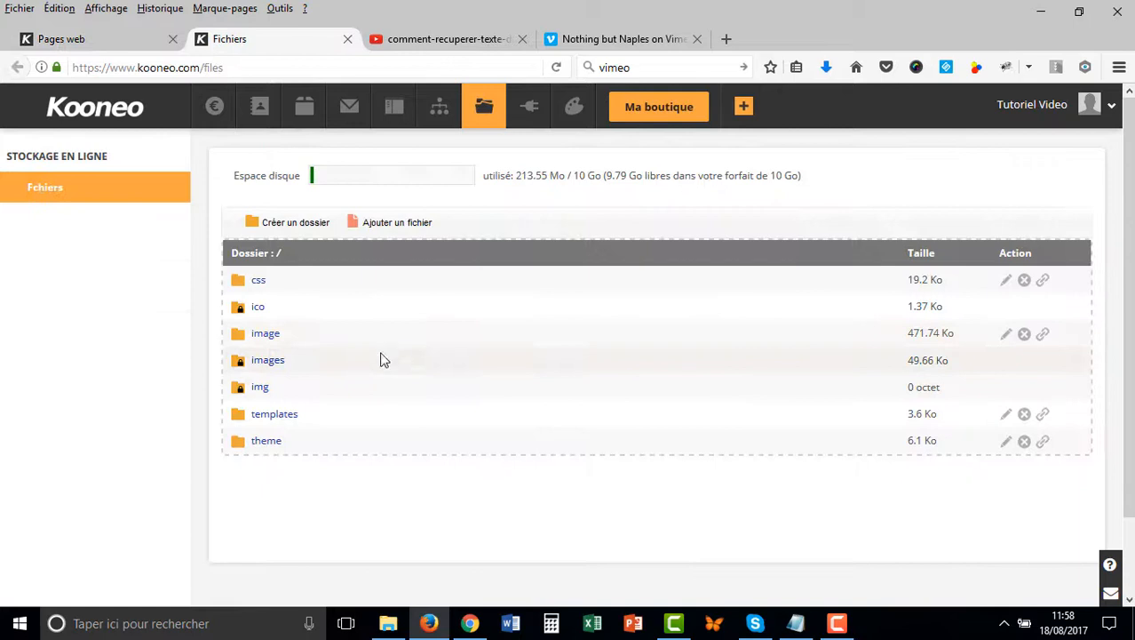
click(264, 335)
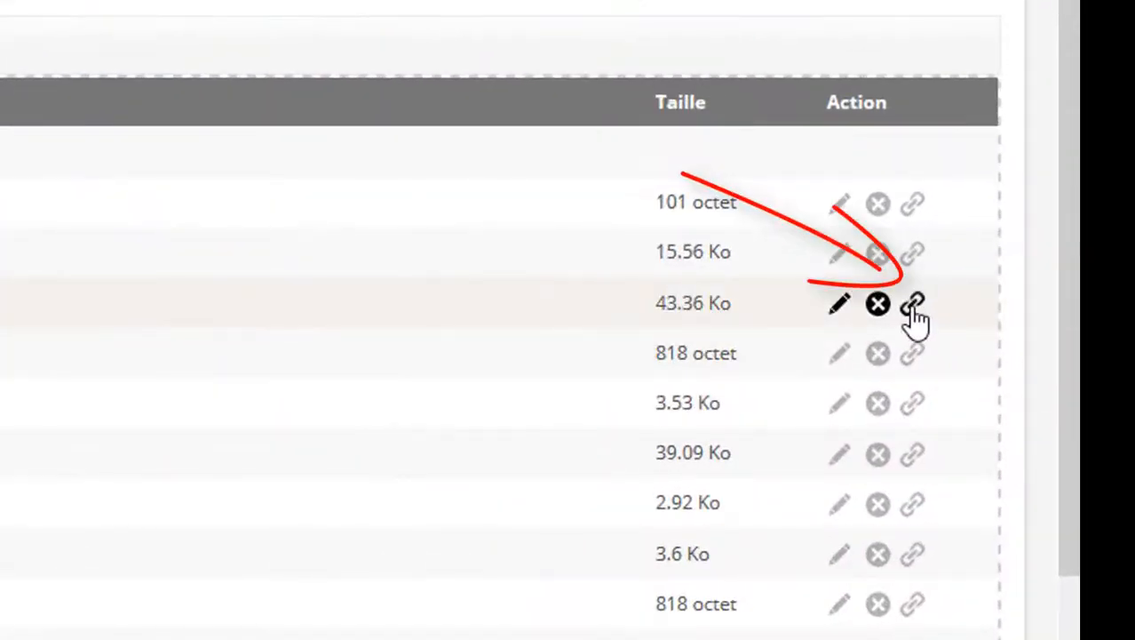
click(1045, 361)
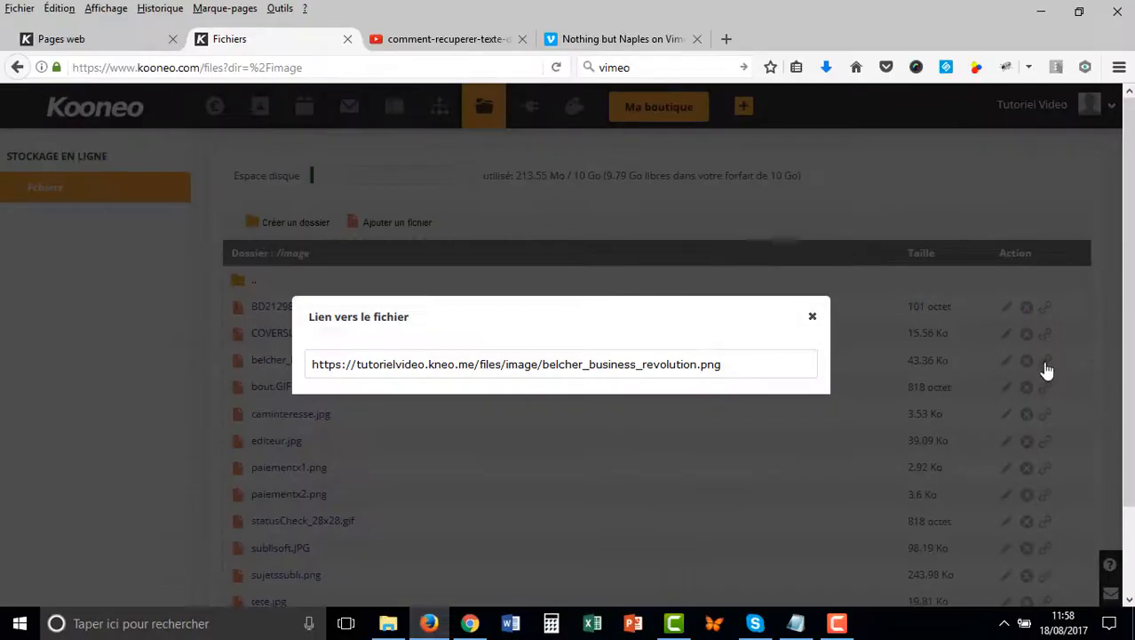
drag(753, 366, 309, 365)
right_click(330, 364)
click(379, 416)
click(550, 92)
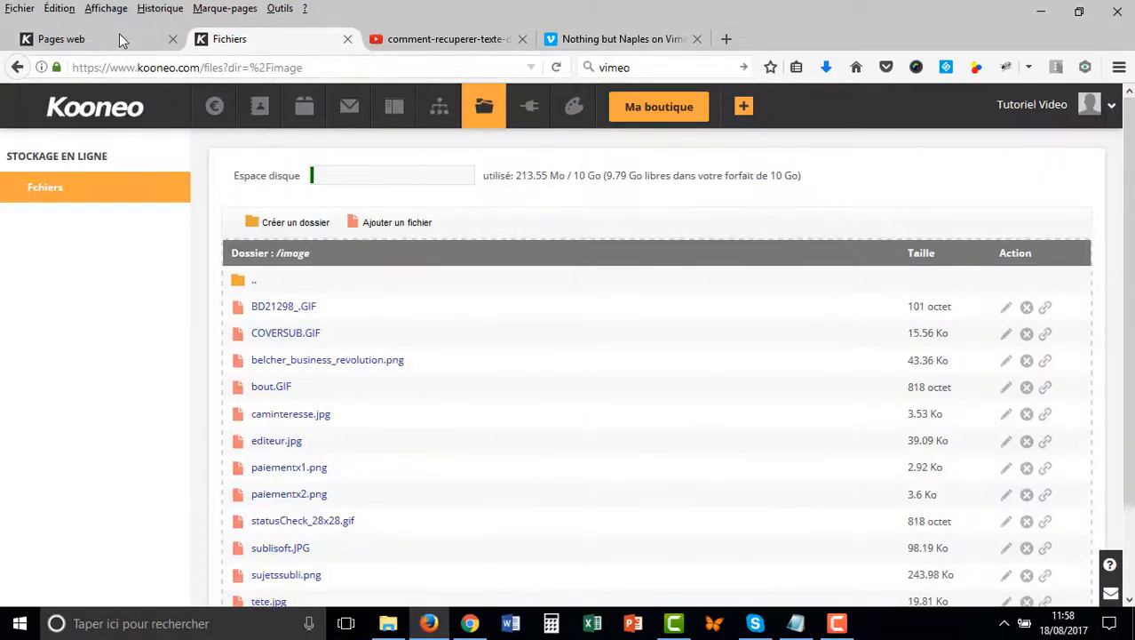
Replace the line "ICI VOTRE BOUTON OU VOTRE FORMULAIRE" in the page with the image from the copied link
click(119, 38)
drag(493, 360, 727, 358)
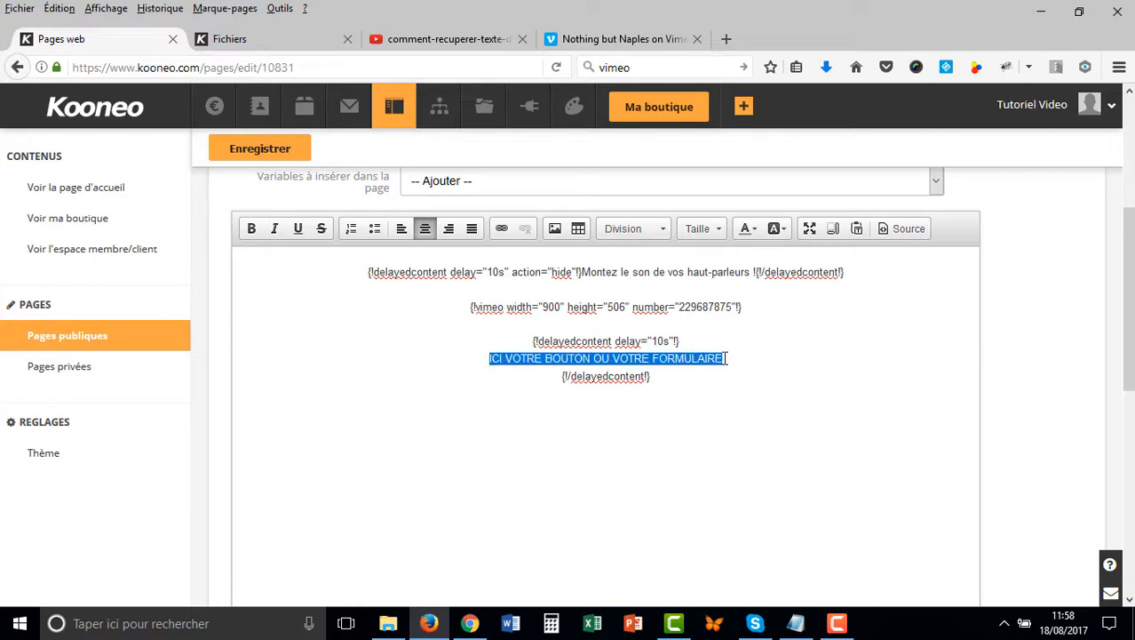
click(552, 232)
key(ctrl+v)
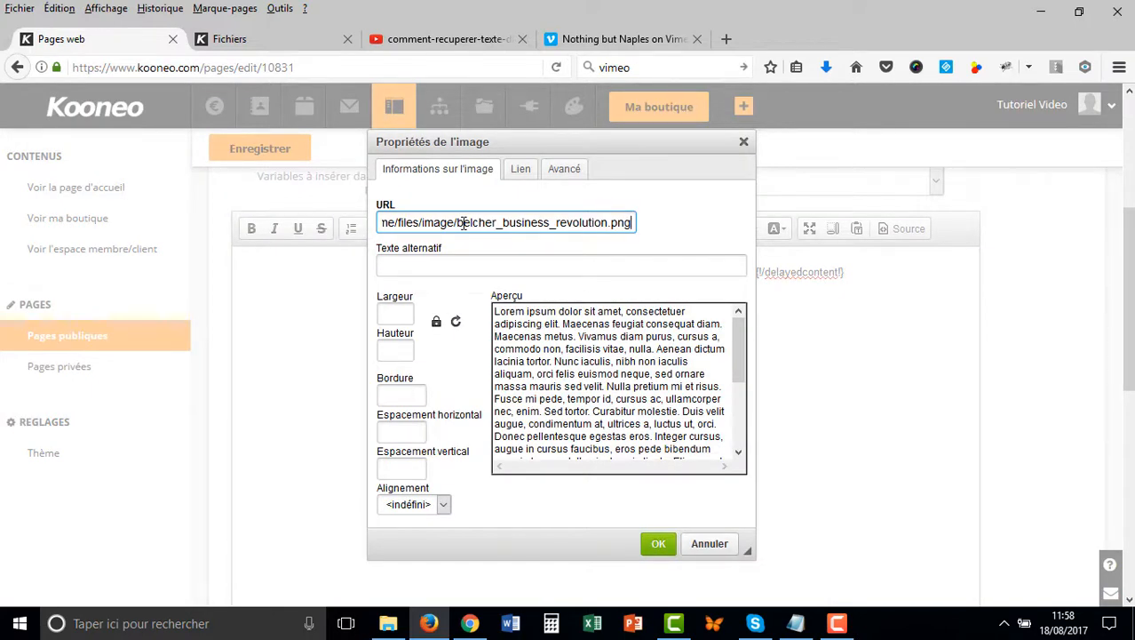
key(Return)
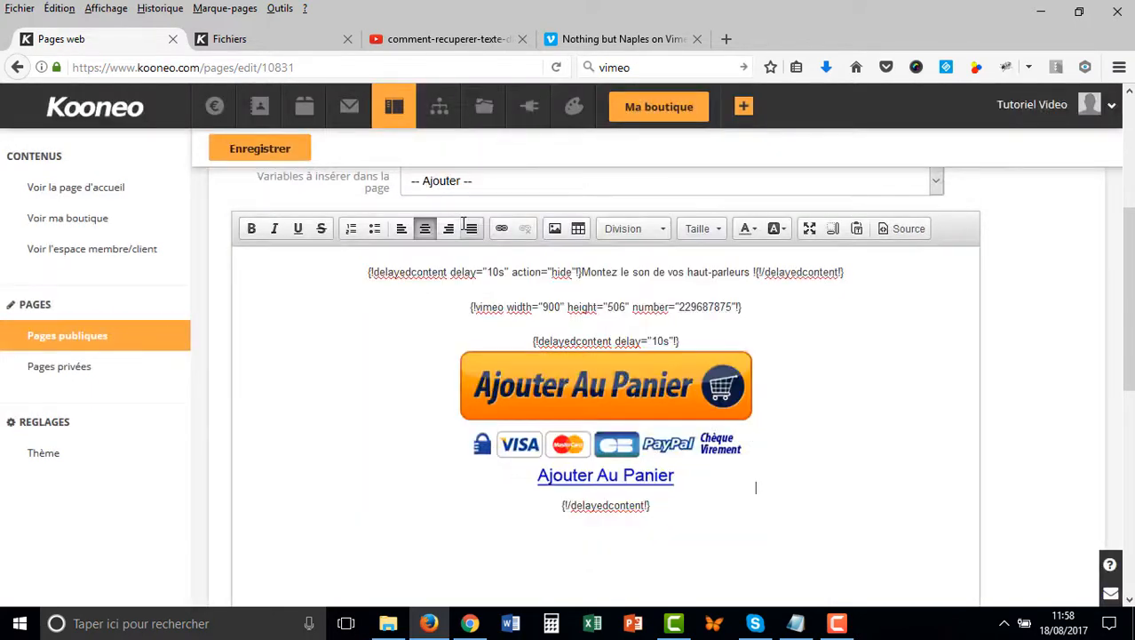
click(684, 428)
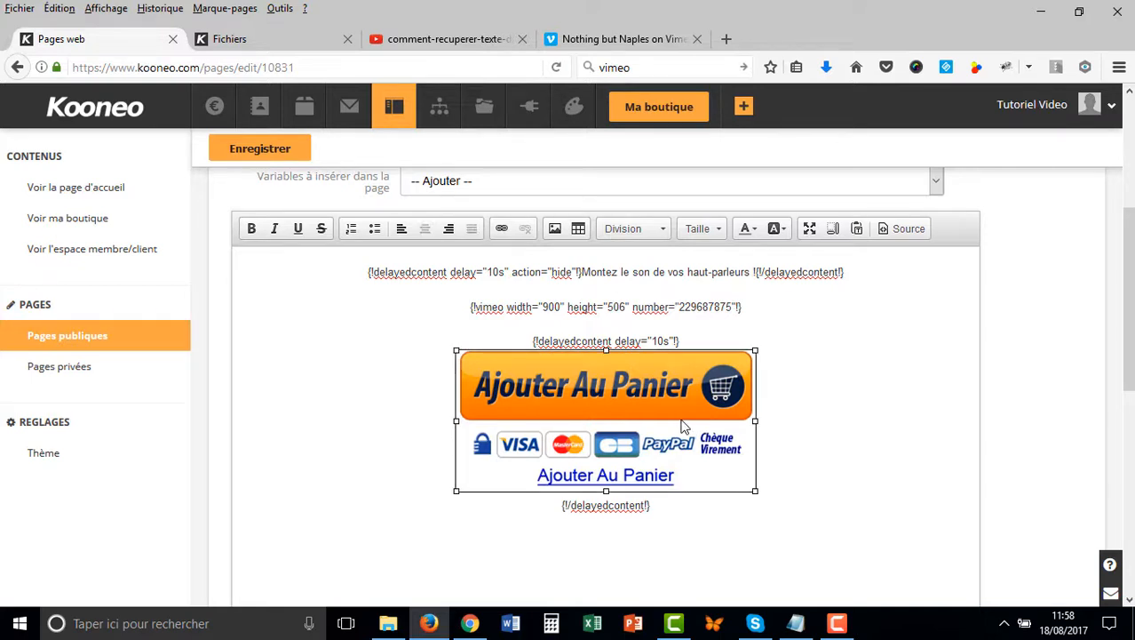
click(502, 229)
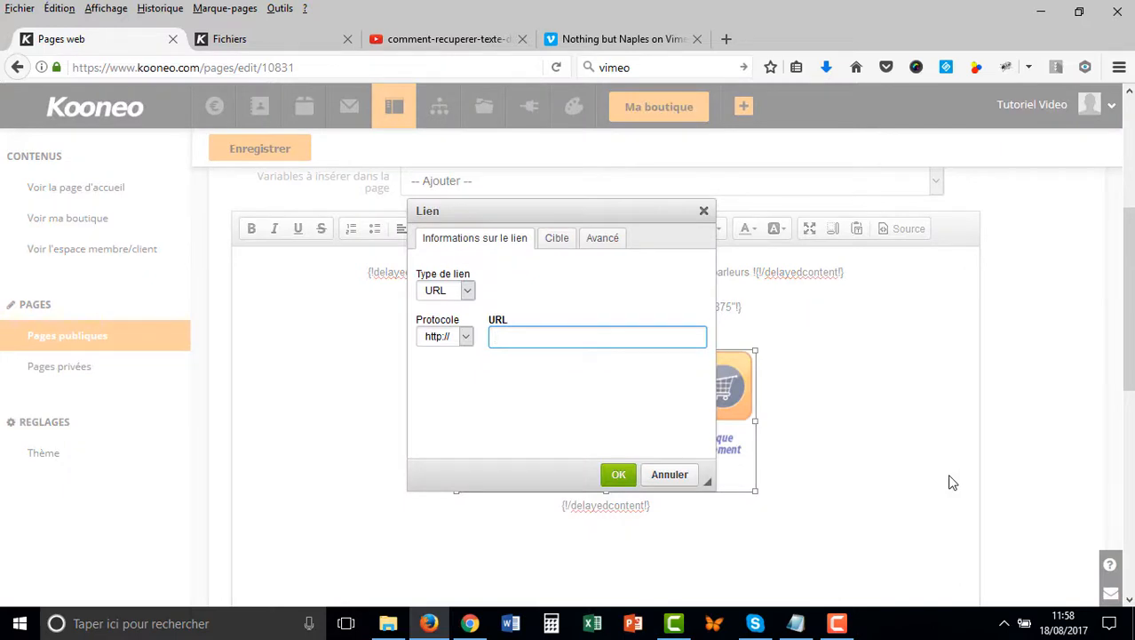
key(Escape)
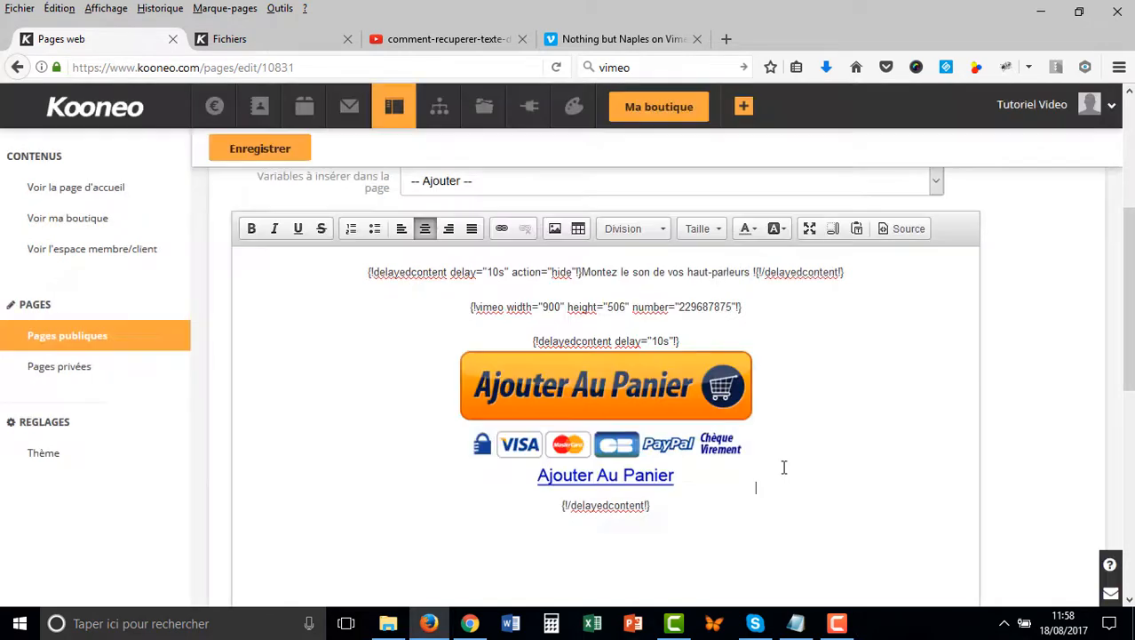
Replace the "Ajouter Au Panier" image inside the delayed content with the text "Vous allez acquérir..."
click(720, 453)
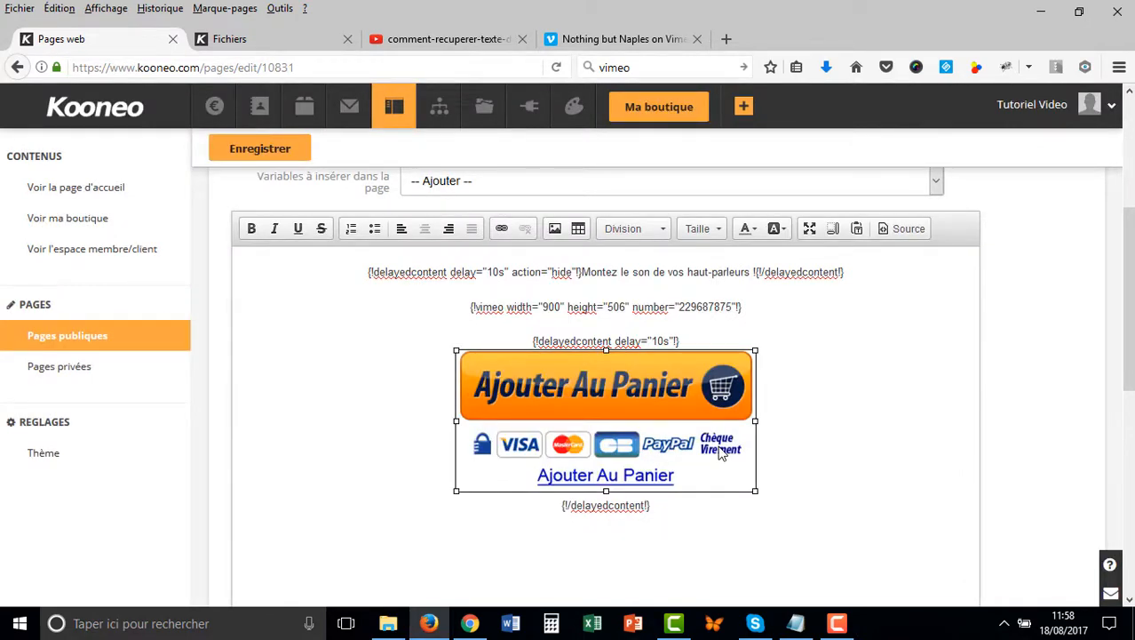
key(Delete)
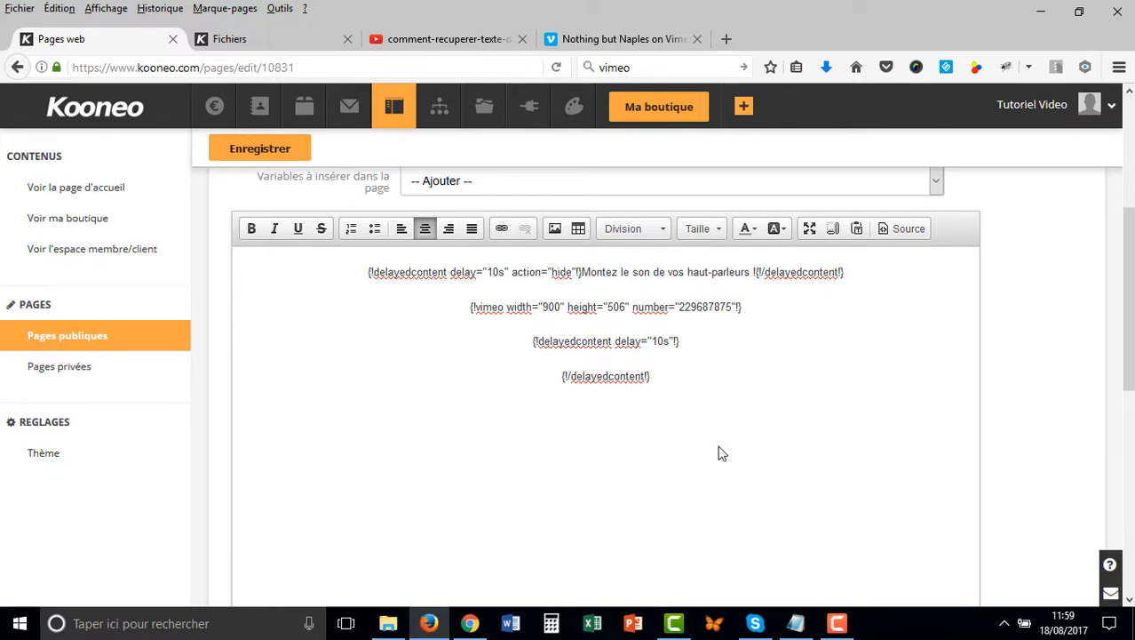
text(ous allez acquérir...)
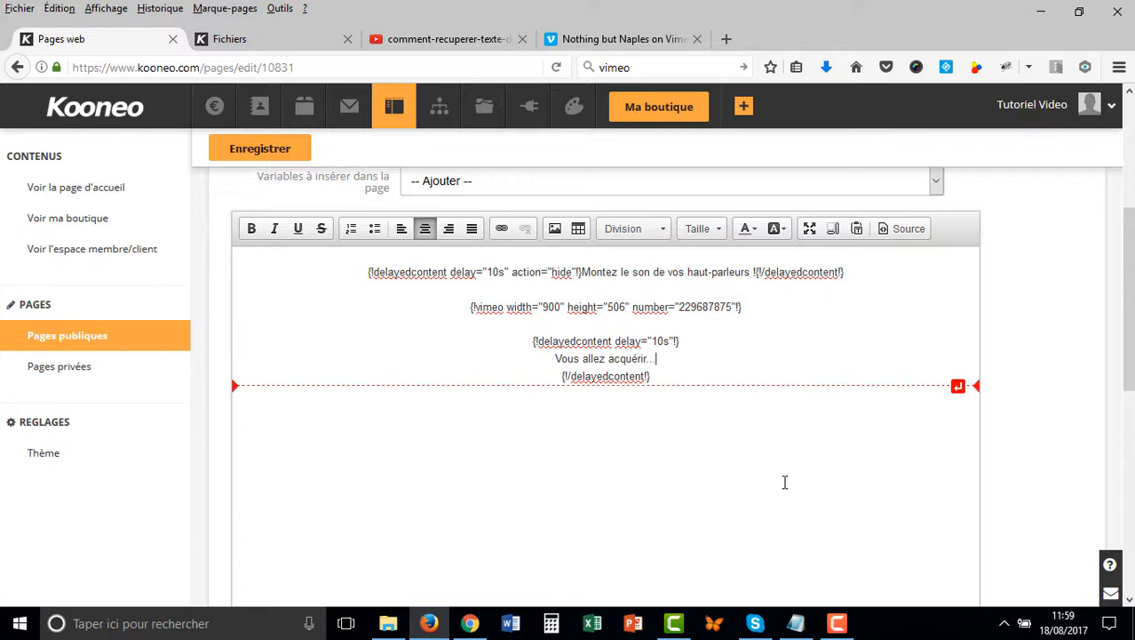
Format the text "Vous allez acquérir..." in size 24 and brick red, and add an empty line below it
drag(659, 360, 567, 362)
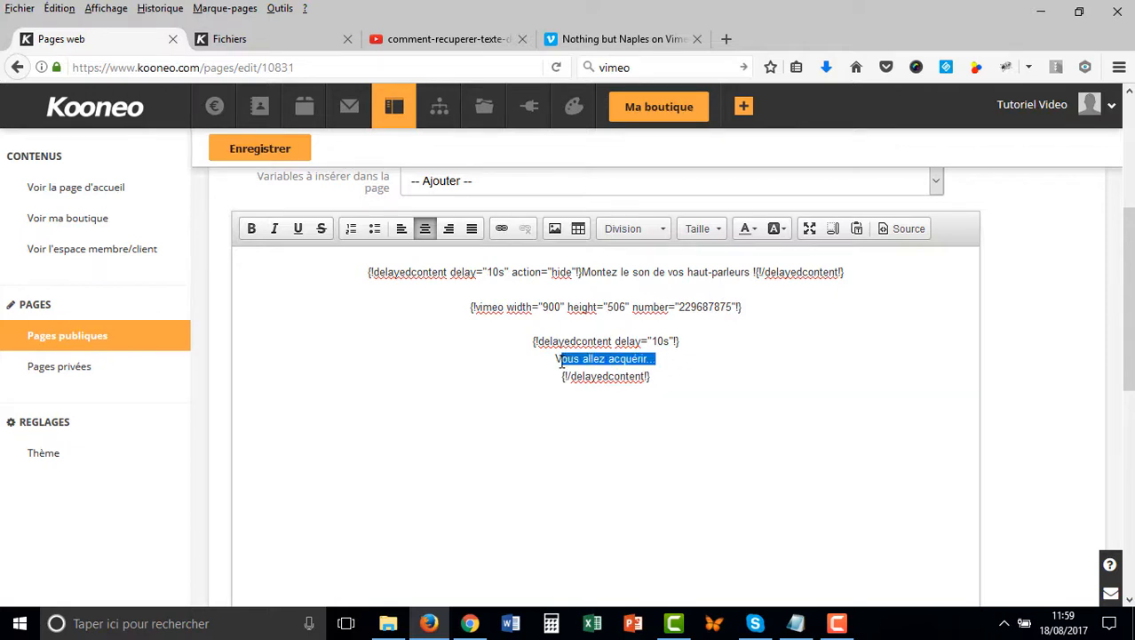
click(720, 229)
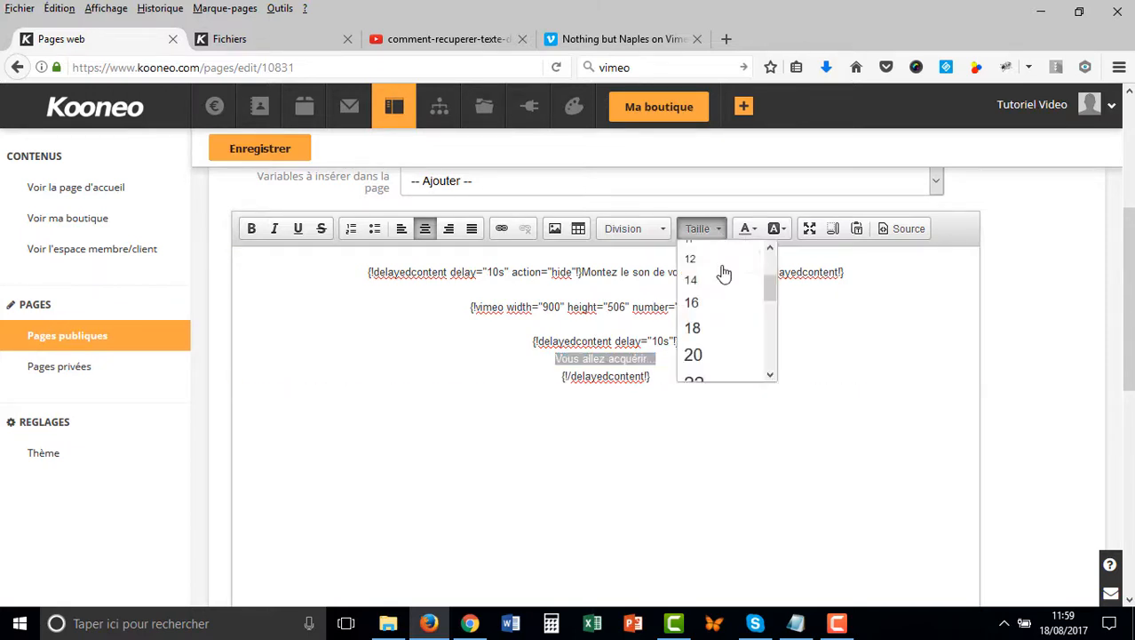
scroll(724, 347, down, 2)
click(702, 318)
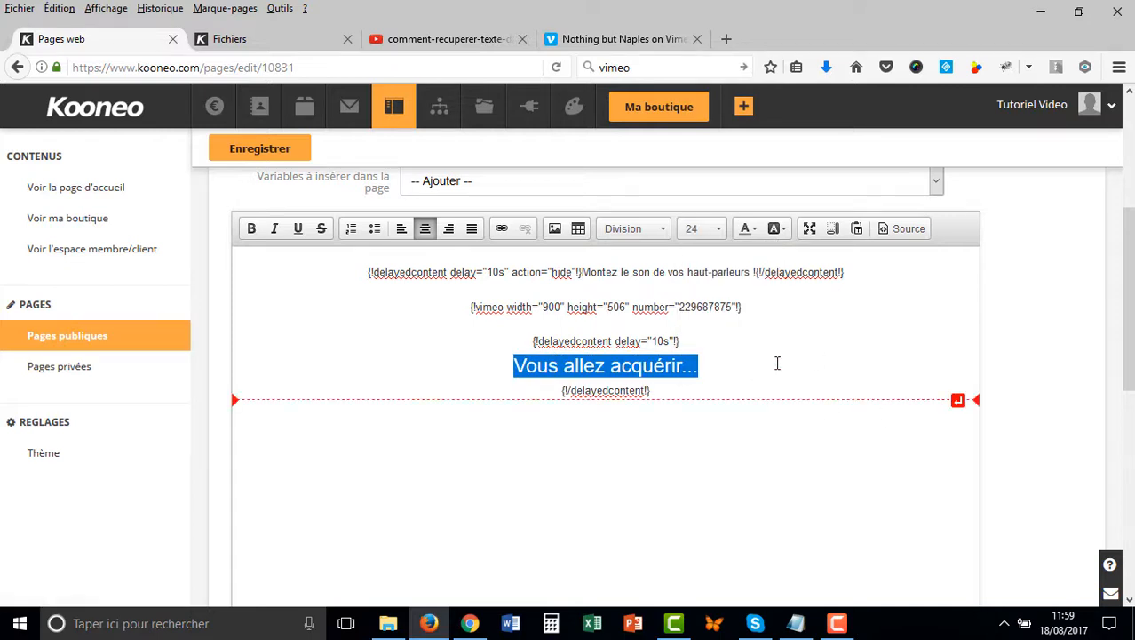
click(747, 230)
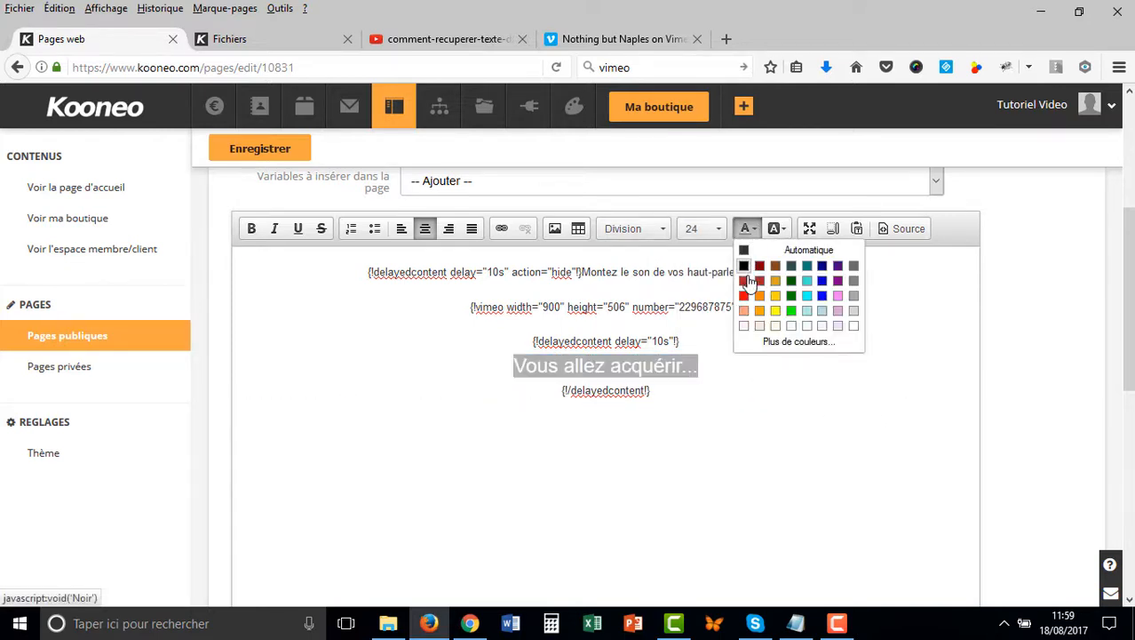
click(746, 281)
click(727, 365)
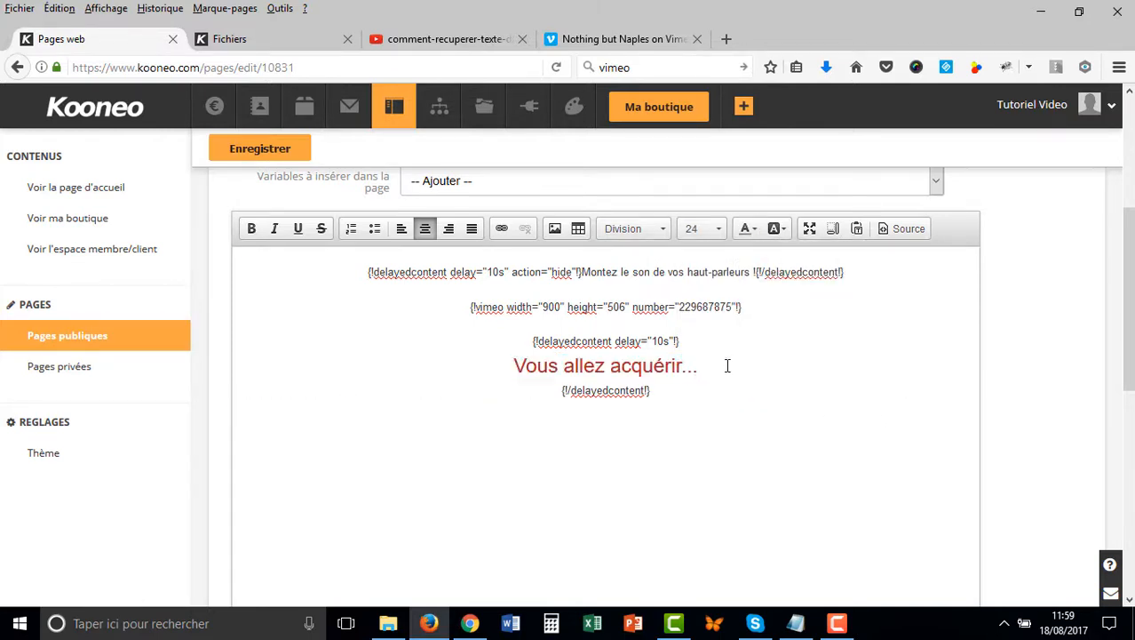
key(Return)
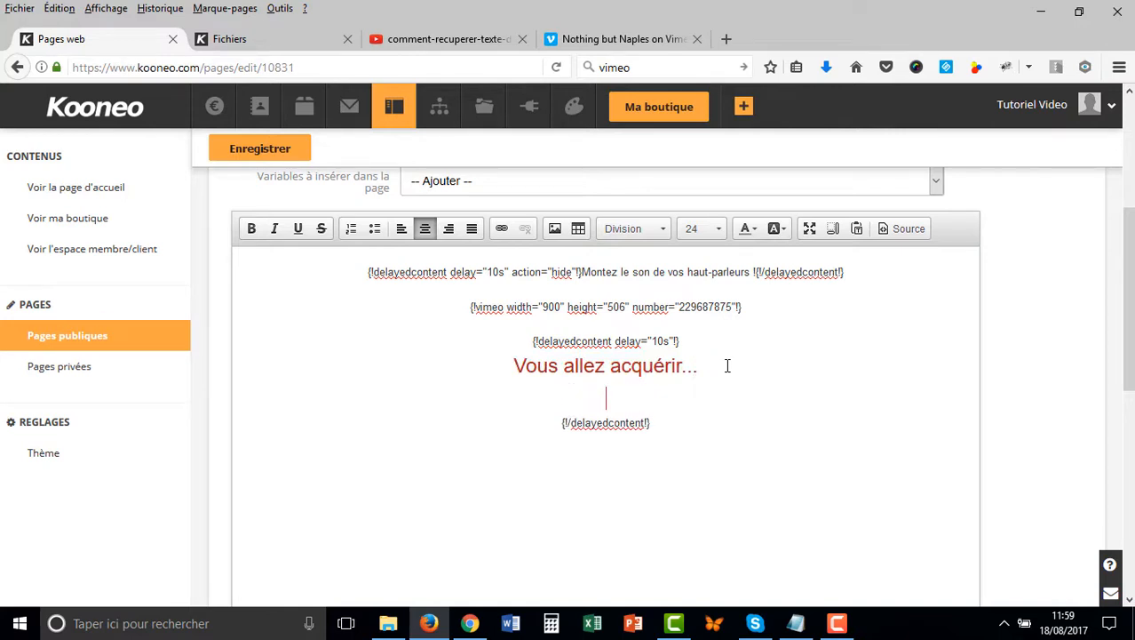
scroll(355, 325, up, 2)
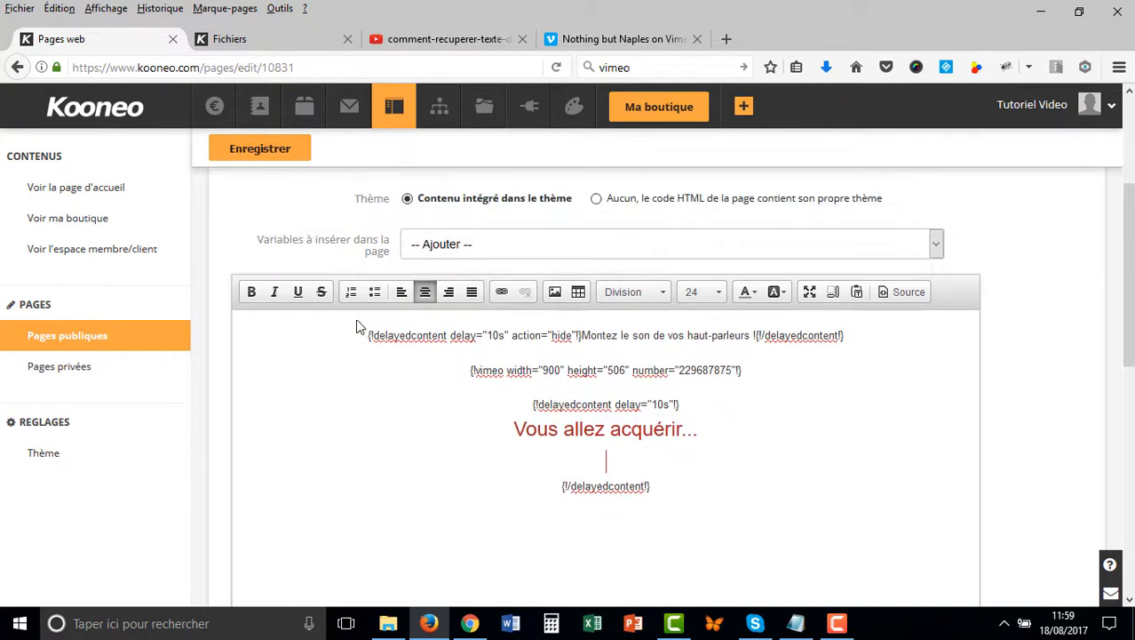
Insert the sales form "02 - création page capture avec bloc transparent" below "Vous allez acquérir..." and save the page
click(937, 276)
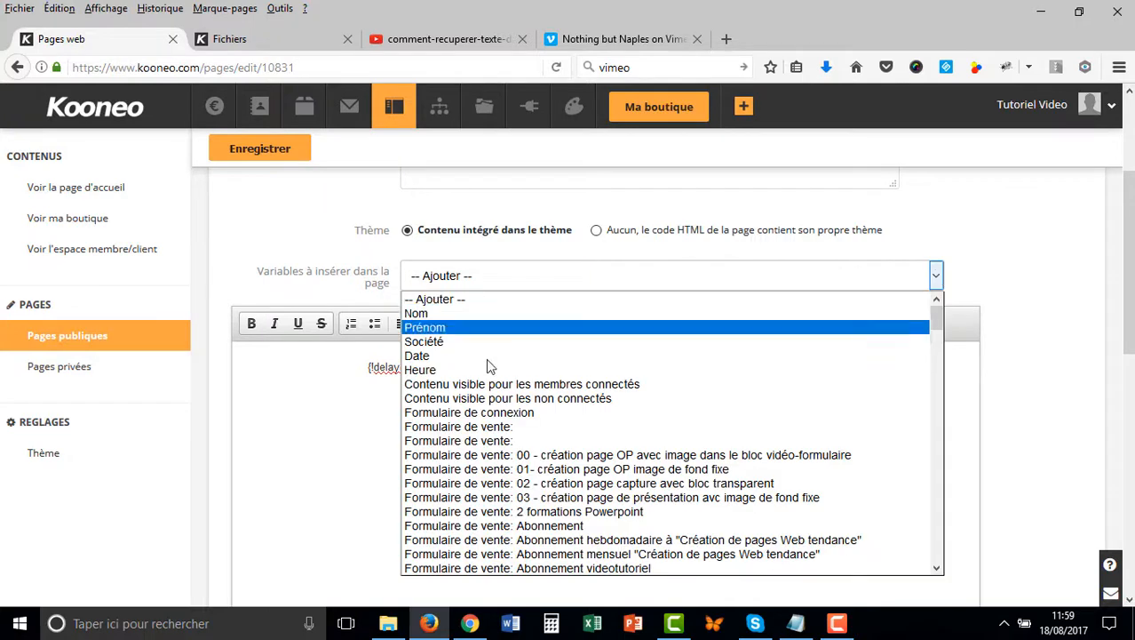
click(487, 484)
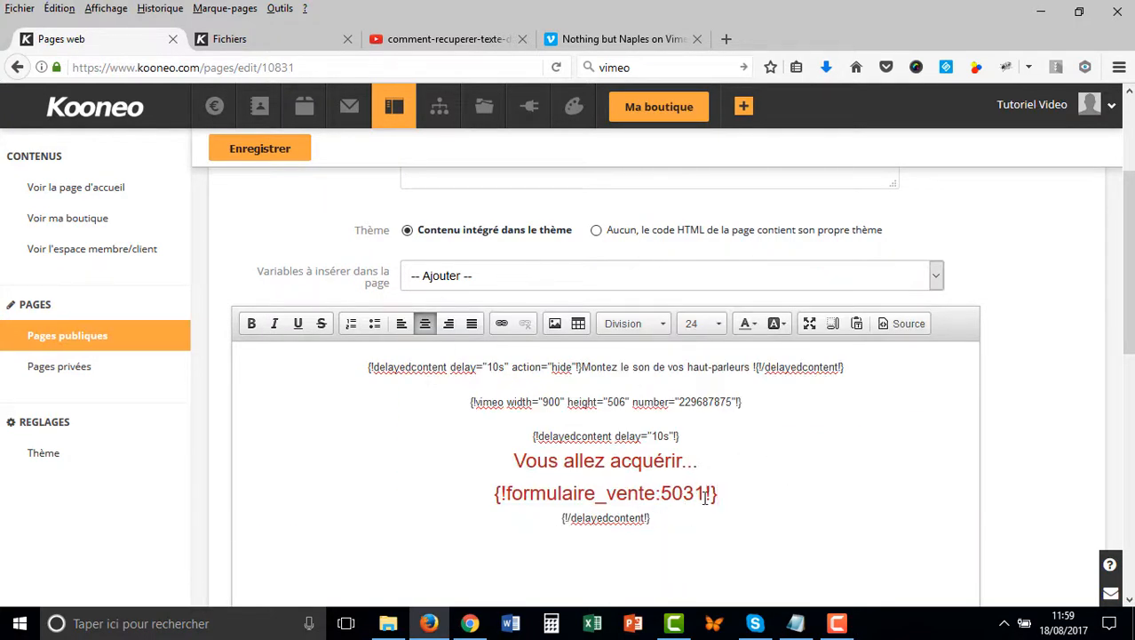
drag(725, 493, 492, 490)
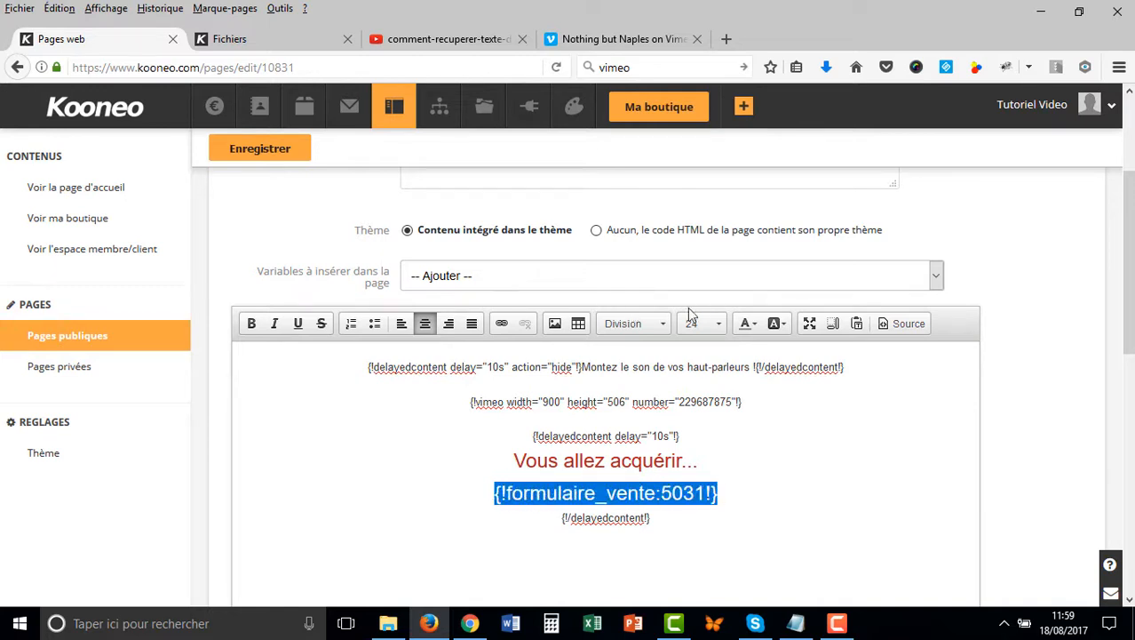
click(776, 494)
click(274, 160)
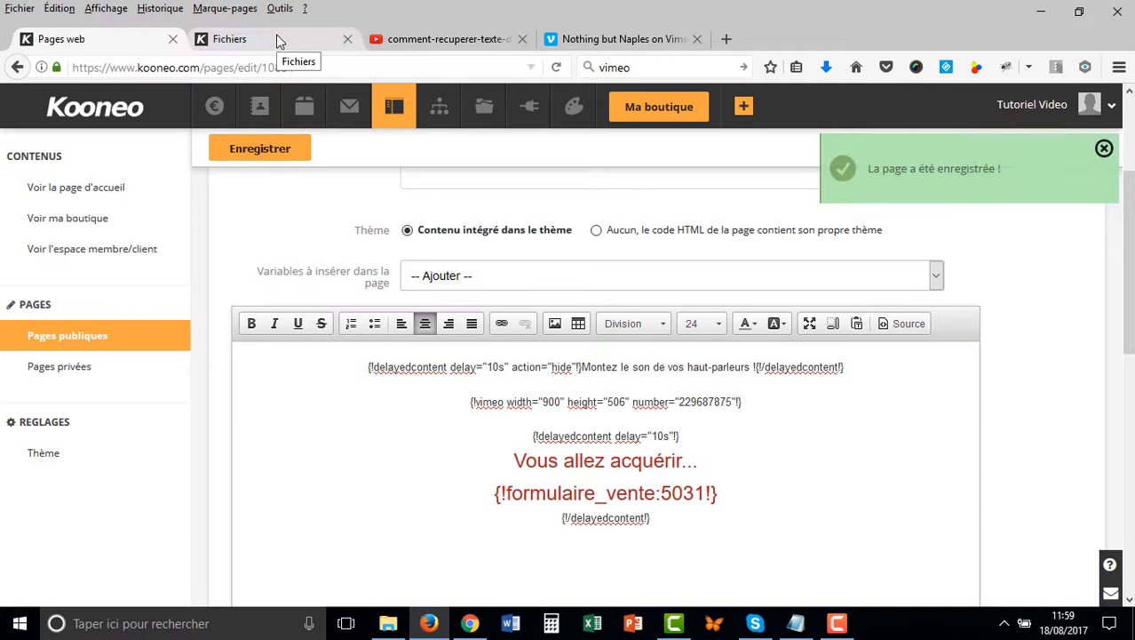
Open the published Mon Produit page and examine the Vimeo video, delayed text and sales form, comparing them with the form variable in the editor
click(395, 113)
scroll(1049, 345, down, 5)
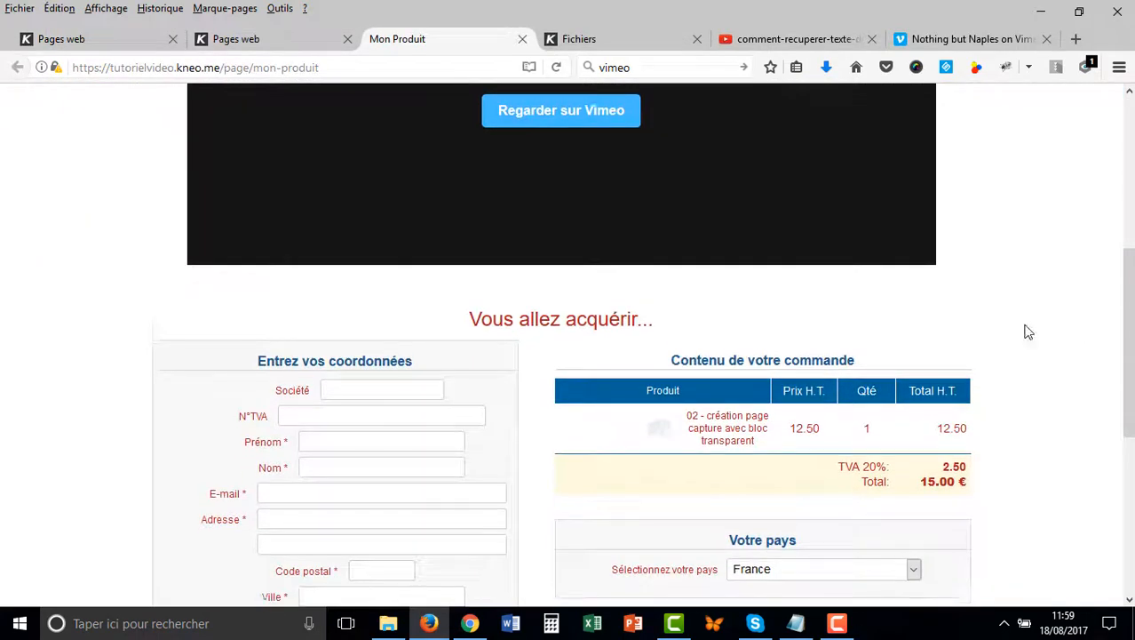
scroll(1027, 326, down, 2)
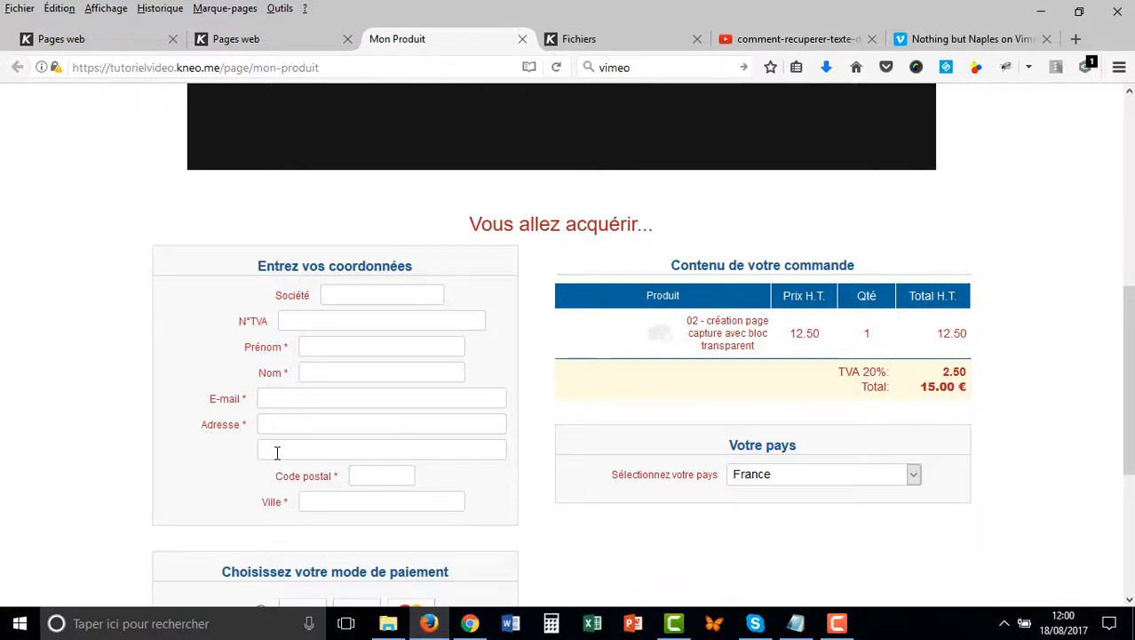
scroll(995, 462, down, 2)
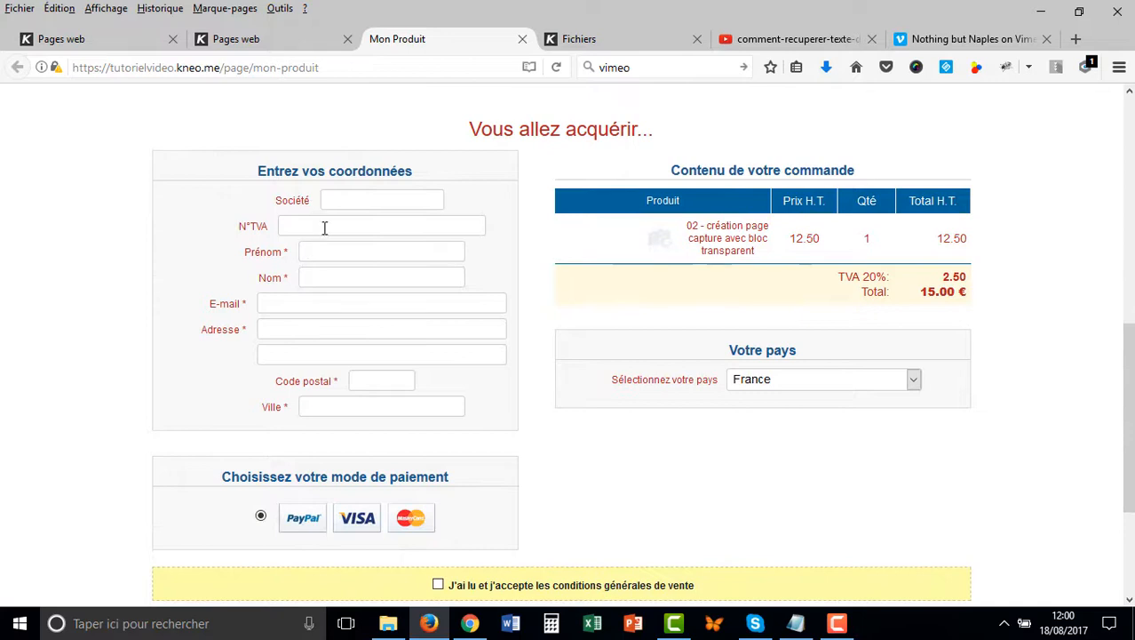
click(135, 41)
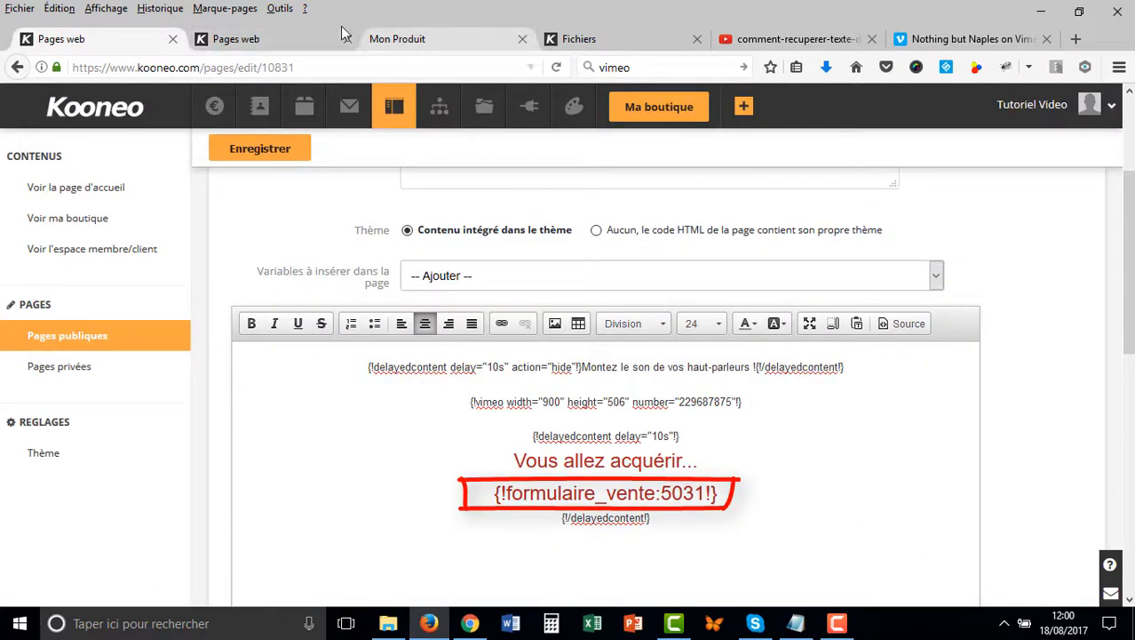
click(299, 45)
click(432, 43)
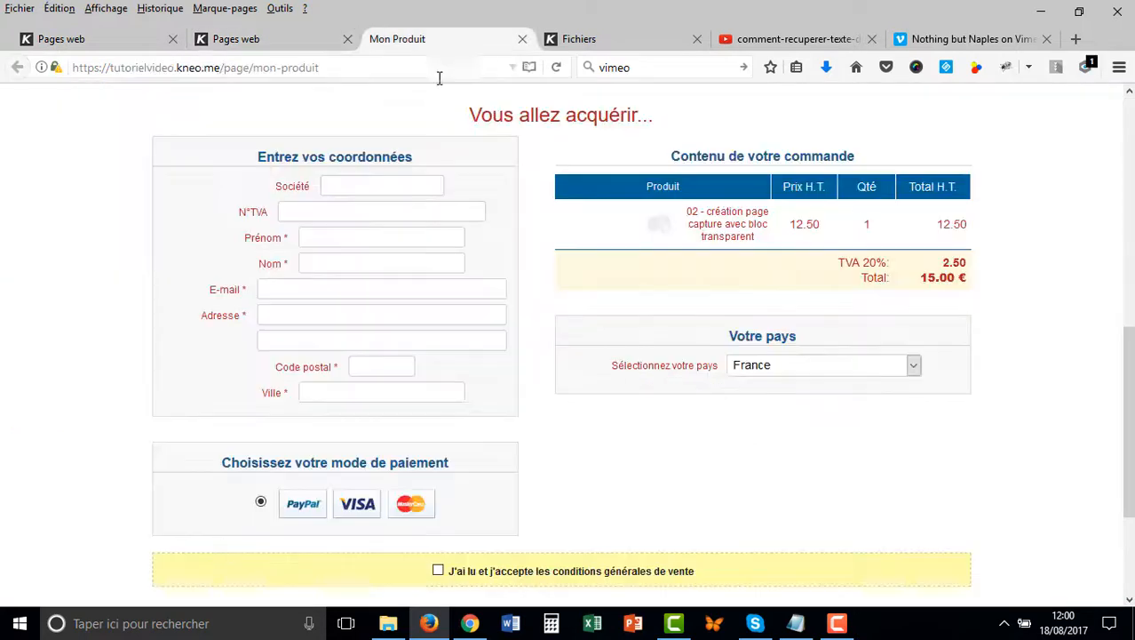
scroll(1021, 427, up, 2)
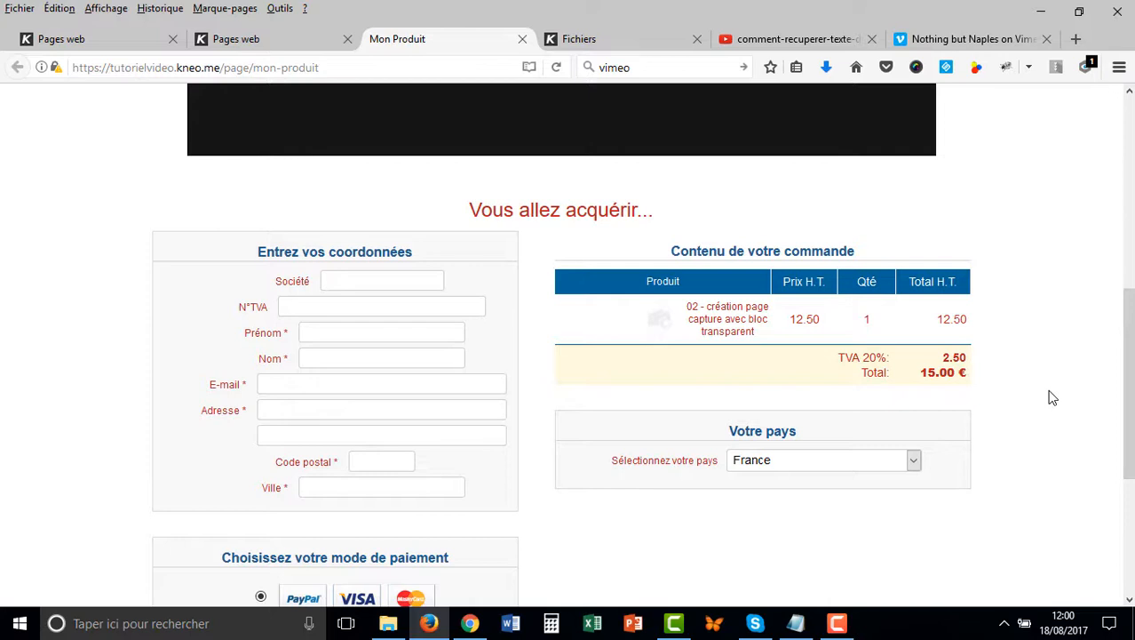
scroll(1050, 397, up, 8)
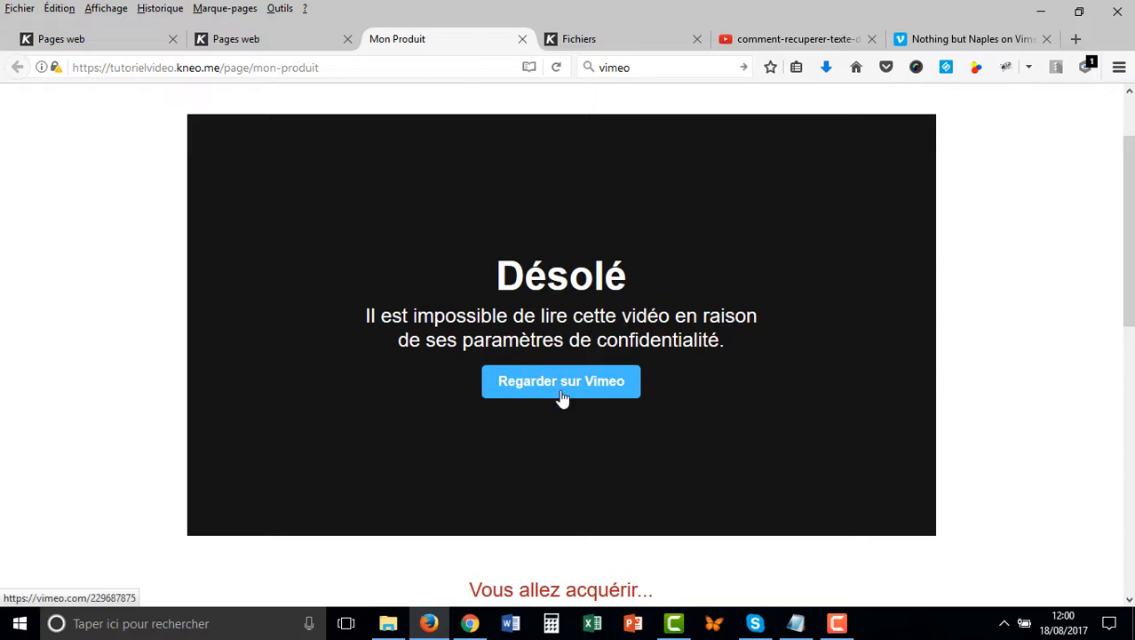
Clear the entire HTML source code of the page in the Kooneo editor
click(55, 40)
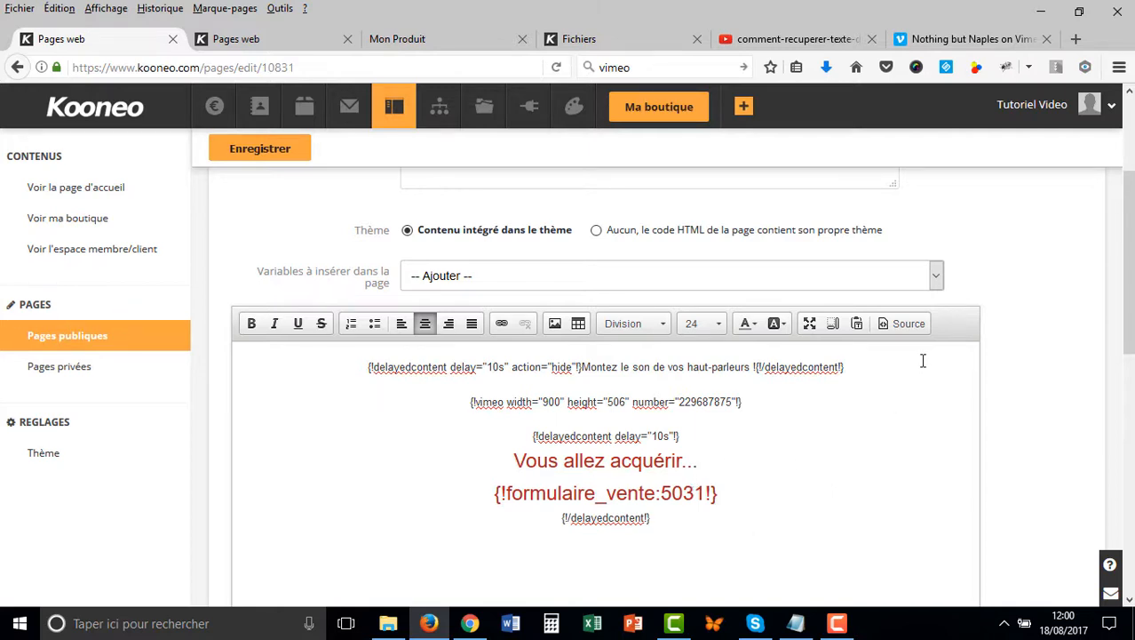
click(903, 323)
drag(465, 449, 335, 512)
key(Delete)
Copy the YouTube iframe code with the 10-second delayed content from the Notepad file, paste it as the page's HTML source and review it visually
click(796, 623)
right_click(337, 194)
click(381, 246)
click(845, 99)
text(<div style="text-align: center;">{!delayedcontent delay="10s" action="hide"!}Montez le son de vos haut-parleurs !{!/delayedcontent!}<br /> &nbsp; <div style="position: relative; padding-bottom: 56.25%; padding-top: 0px; height: 0; overflow: hidden;"><iframe frameborder="0" height="315" src="https://www.youtube.com/embed/HlPqSQ2fwpE?showinfo=0&amp;controls=0&amp;autoplay=1&amp;rel=0" style="position: absolute; top: 0; left: 0; width: 100%; height: 100%;" width="560"></iframe></div> <br /> {!delayedcontent delay="10s"!}<br /> ICI VOTRE BOUTON OU VOTRE FORMULAIRE<br /> {!/delayedcontent!}</div>)
click(903, 323)
scroll(910, 517, down, 10)
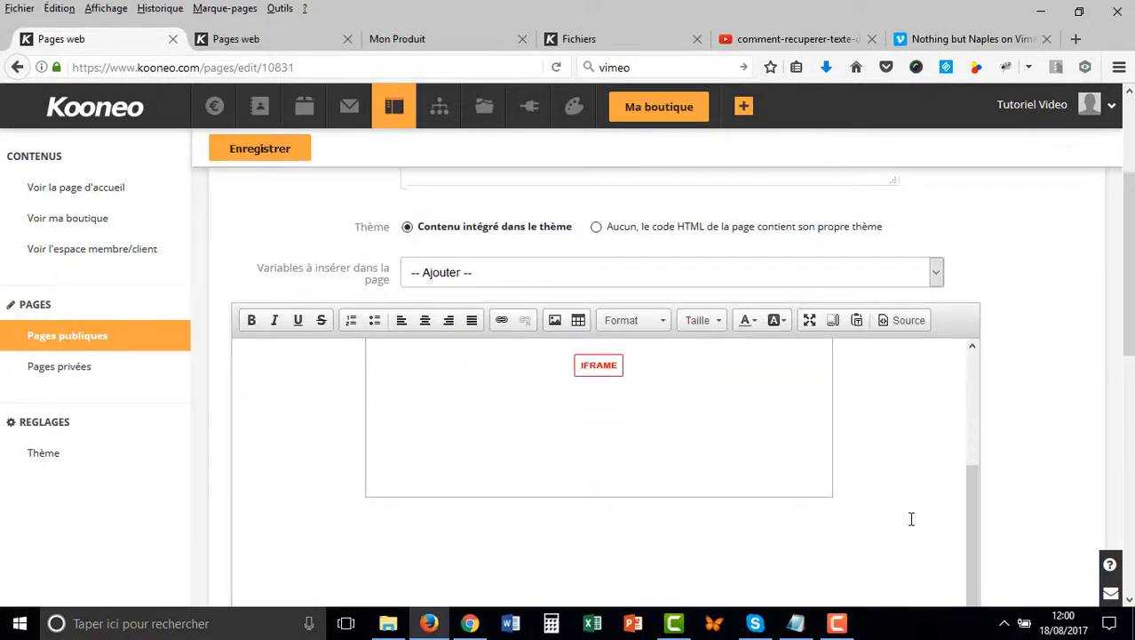
drag(730, 389, 483, 392)
key(ctrl+v)
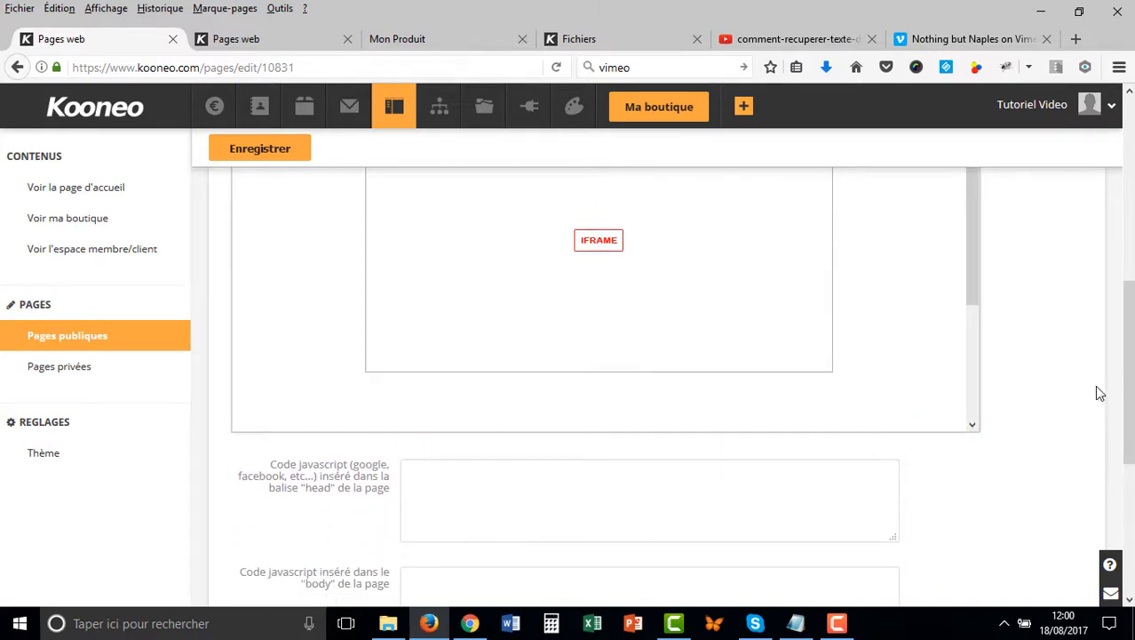
scroll(888, 396, up, 3)
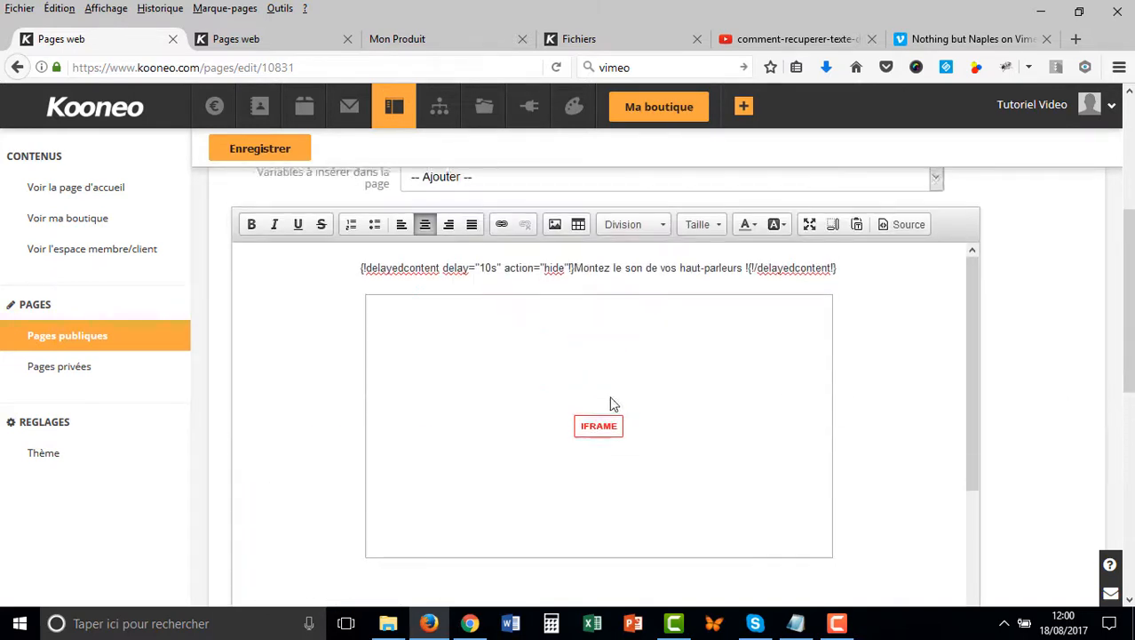
Display the page's HTML source, and copy the video ID HlPqSQ2fwpE from the address of the YouTube video opened in another tab
click(915, 233)
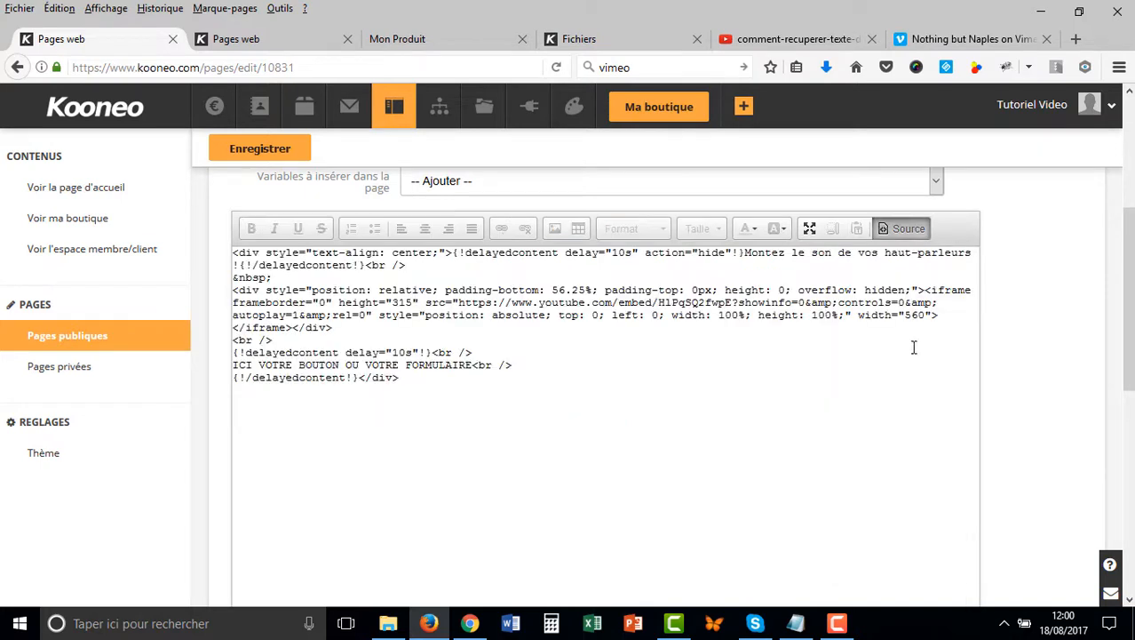
click(793, 39)
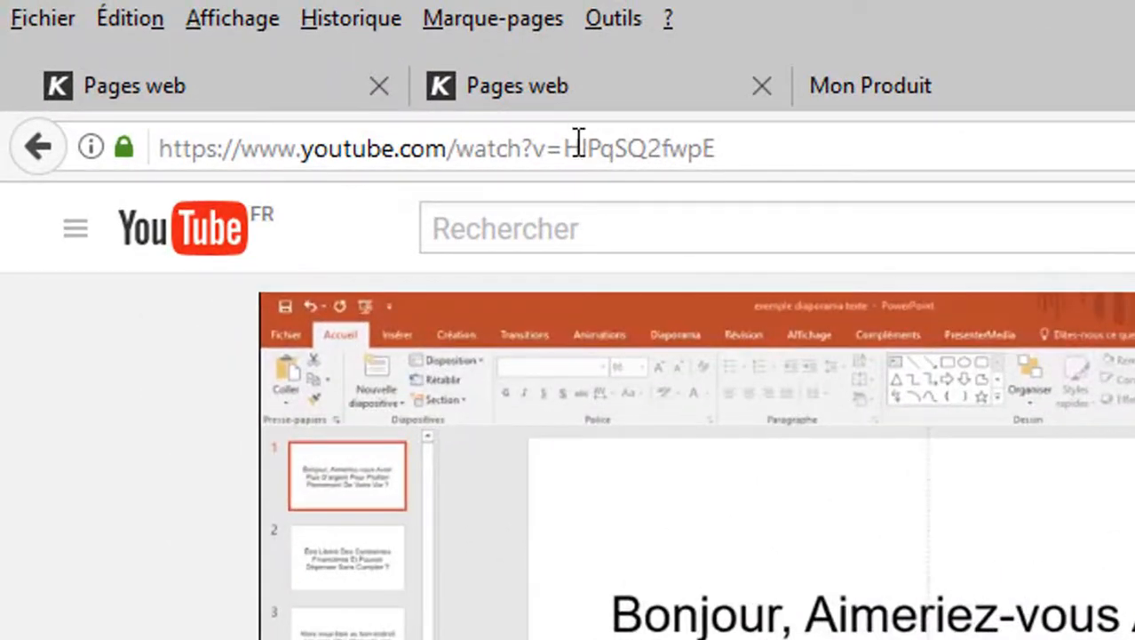
drag(565, 144, 721, 139)
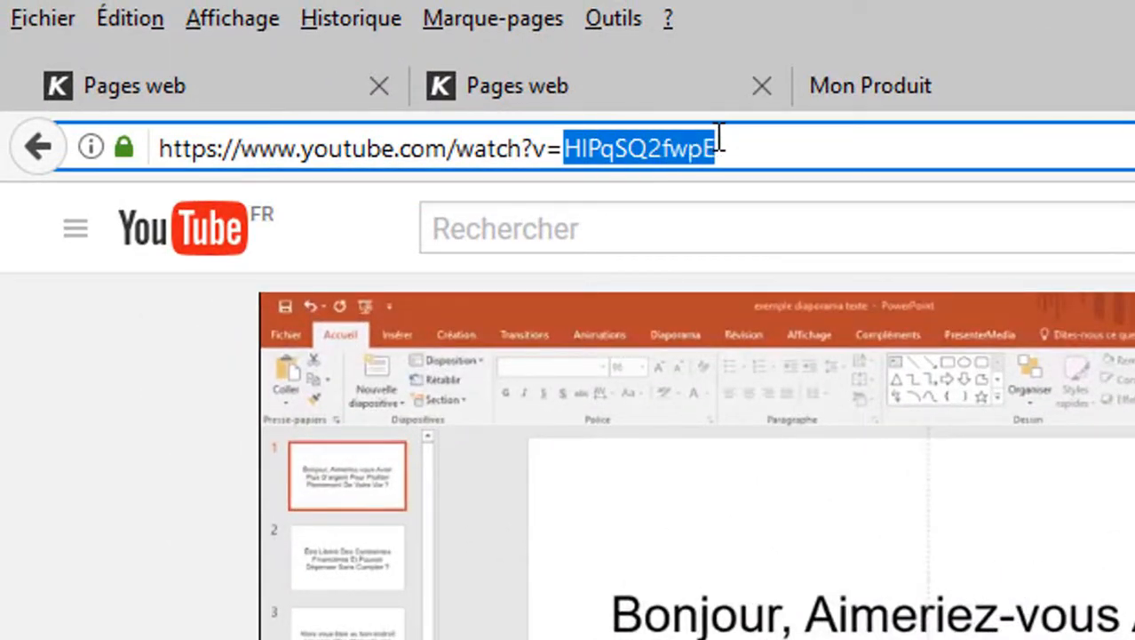
right_click(721, 142)
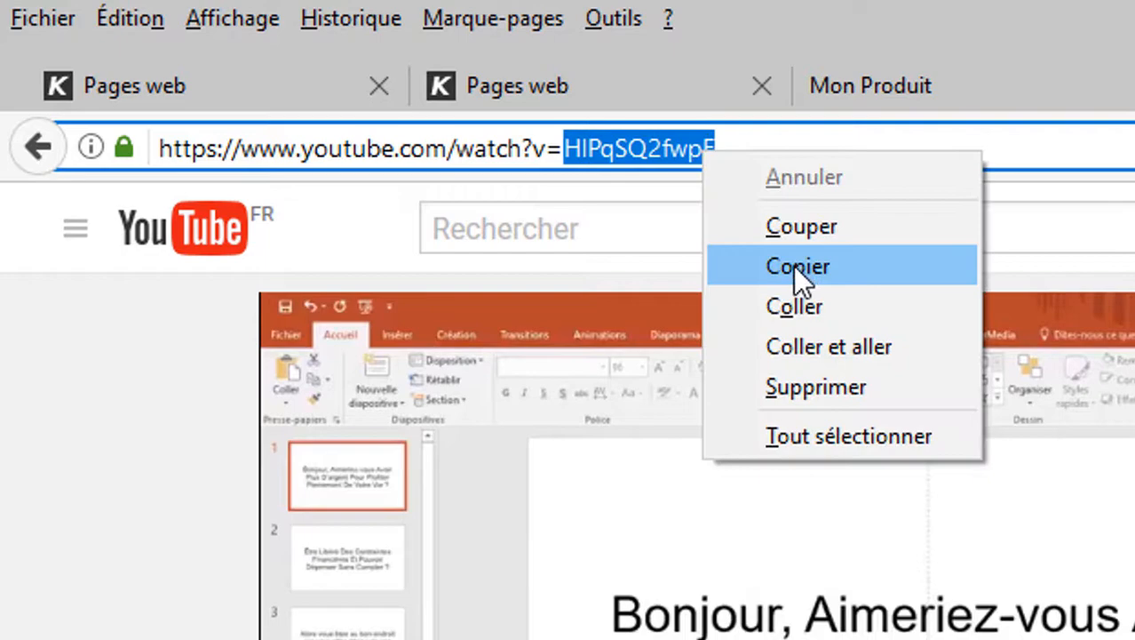
click(797, 266)
Use HlPqSQ2fwpE as the video ID in the iframe's embed address, return to the visual view and save the page
click(151, 74)
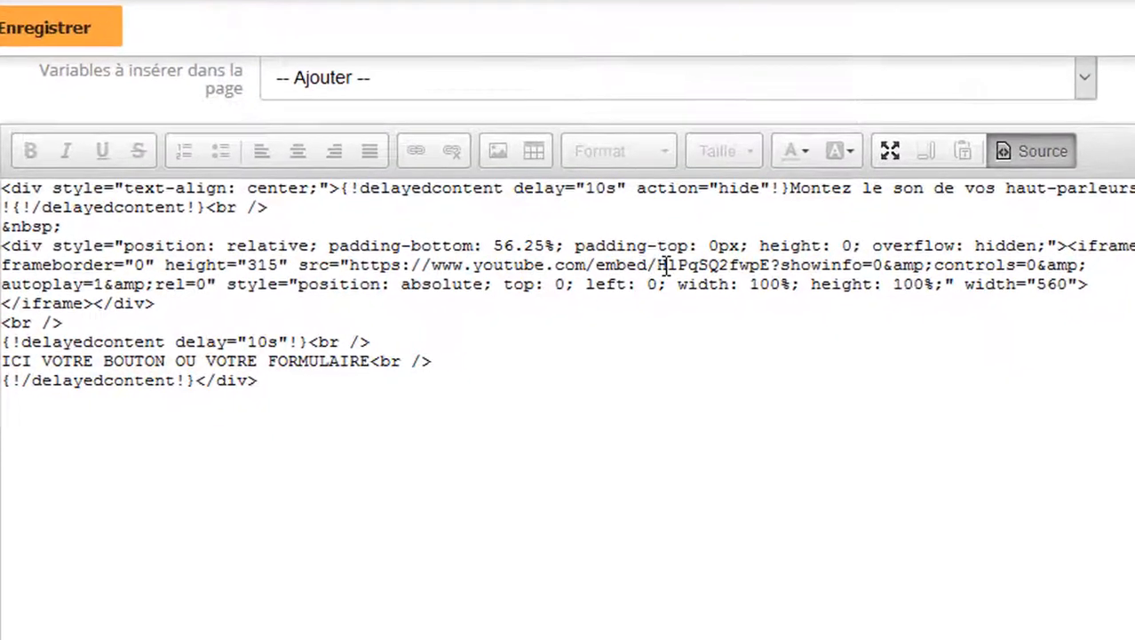
drag(661, 265, 769, 264)
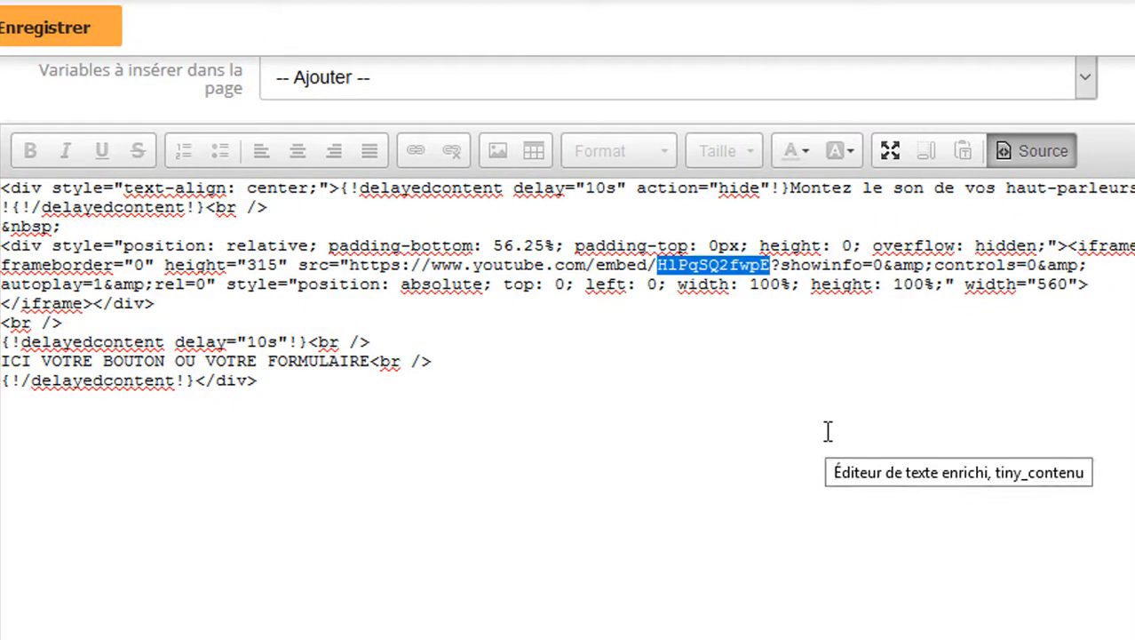
key(Right)
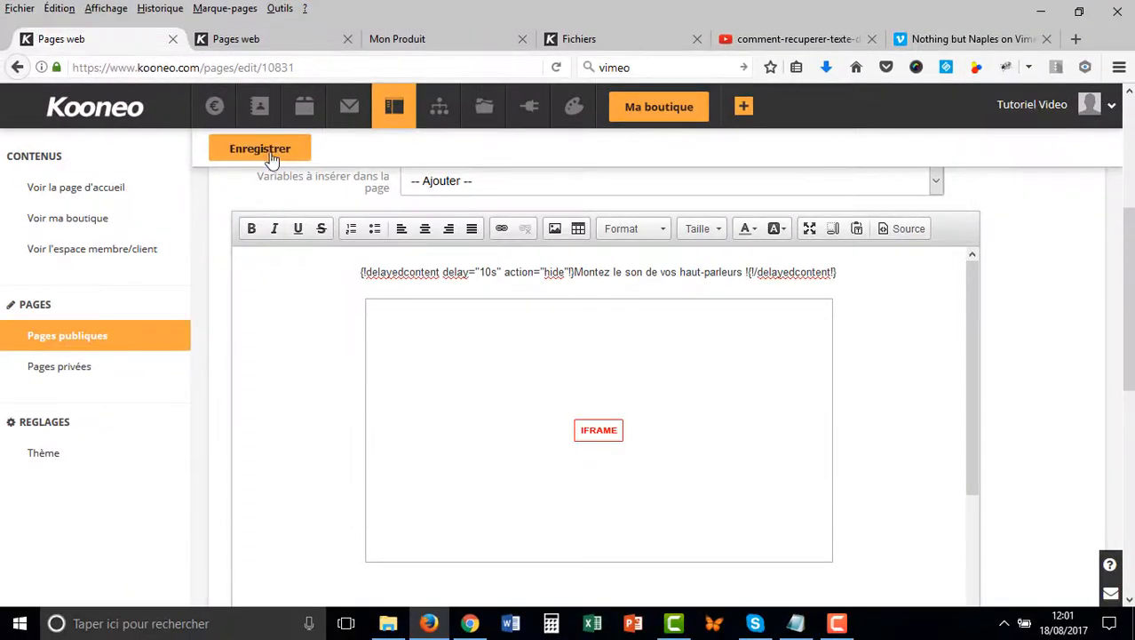
click(271, 151)
Reload the published Mon Produit page and check the YouTube video, the sound notice and the delayed content below the video
click(408, 39)
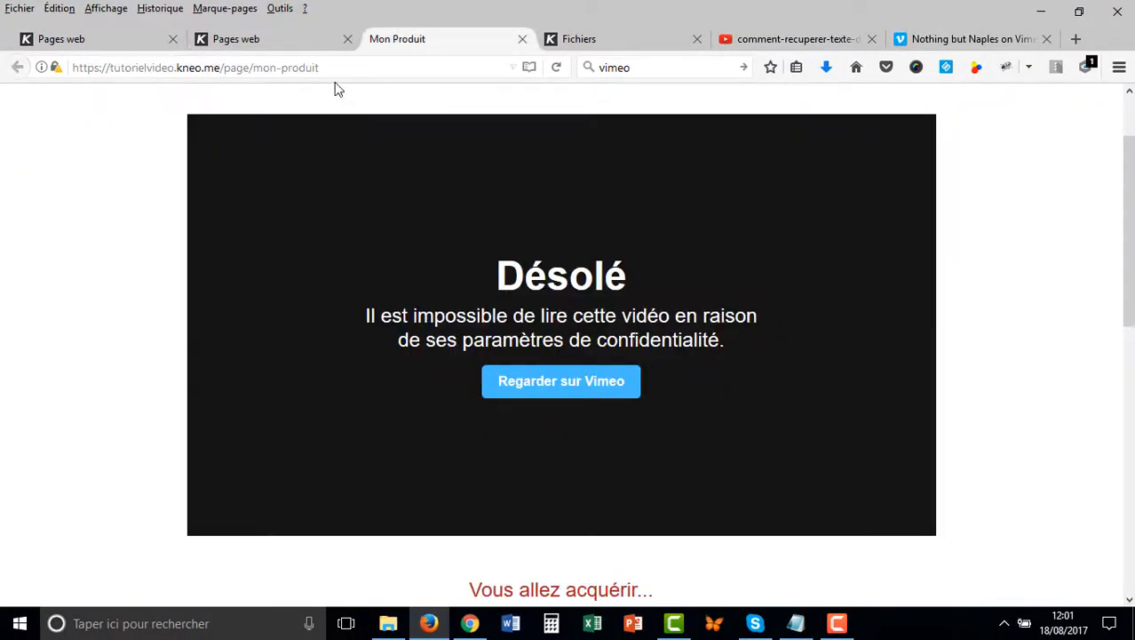
click(556, 68)
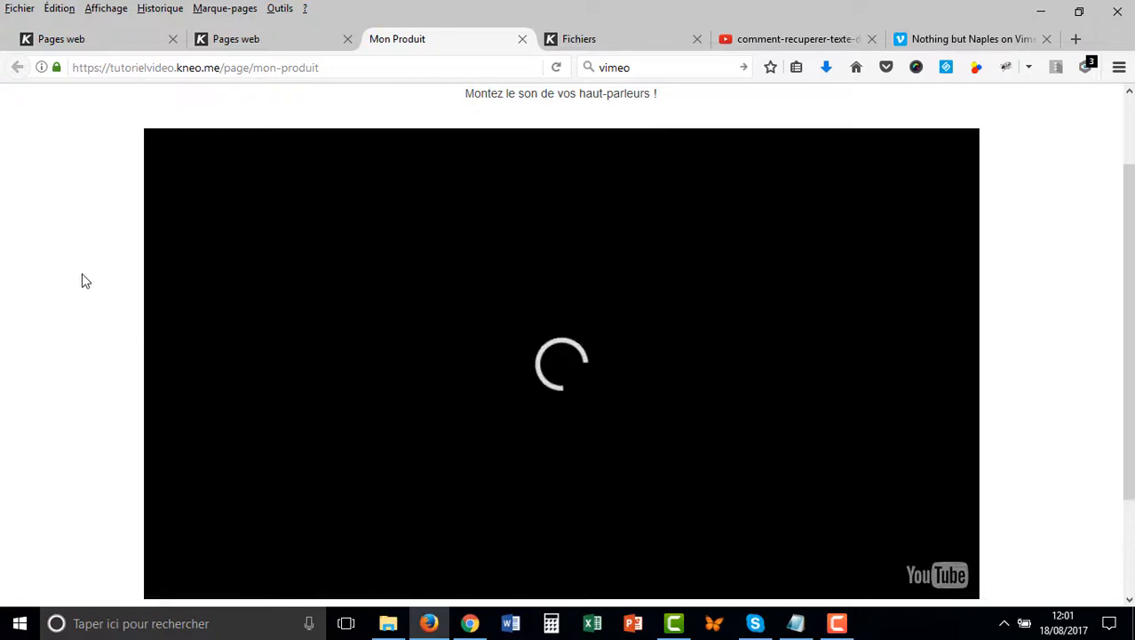
scroll(51, 280, down, 2)
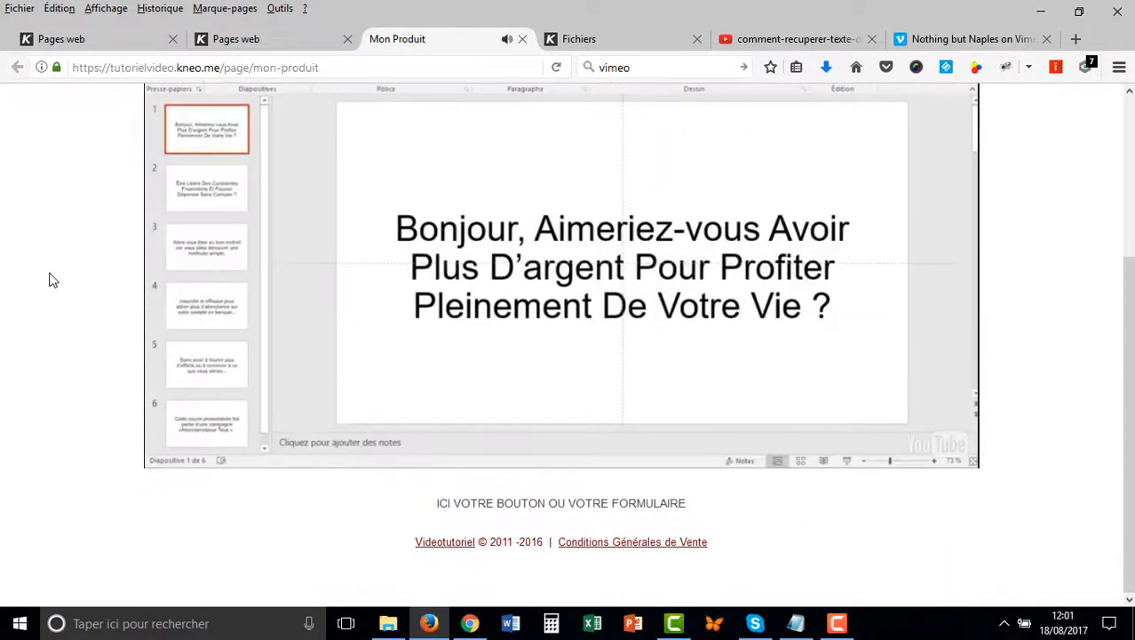
scroll(155, 247, up, 4)
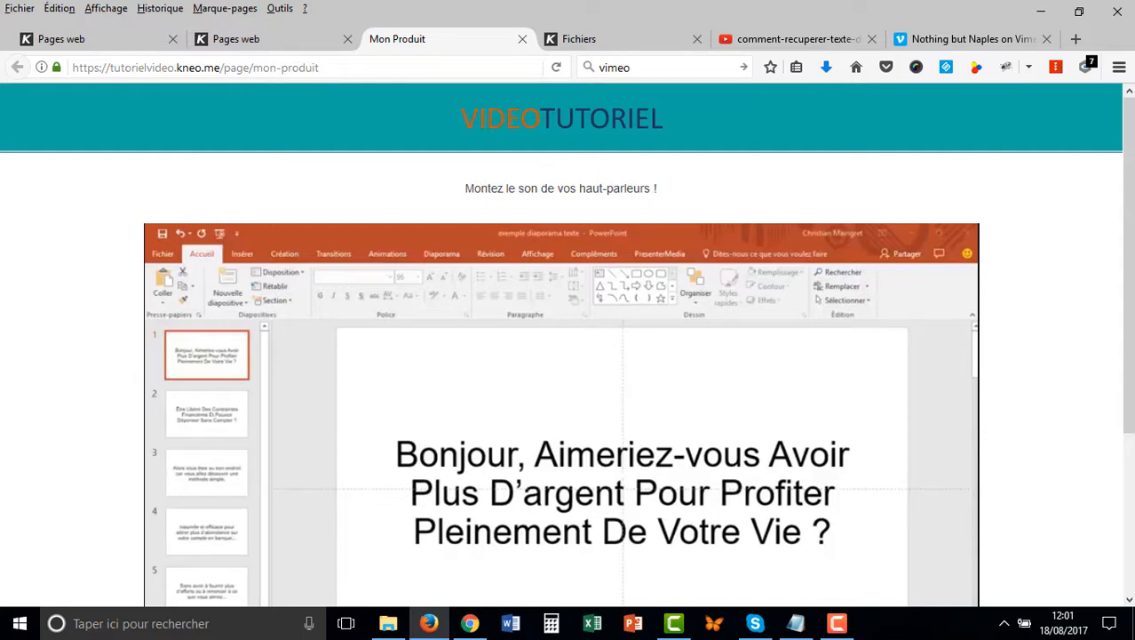
scroll(1057, 385, down, 2)
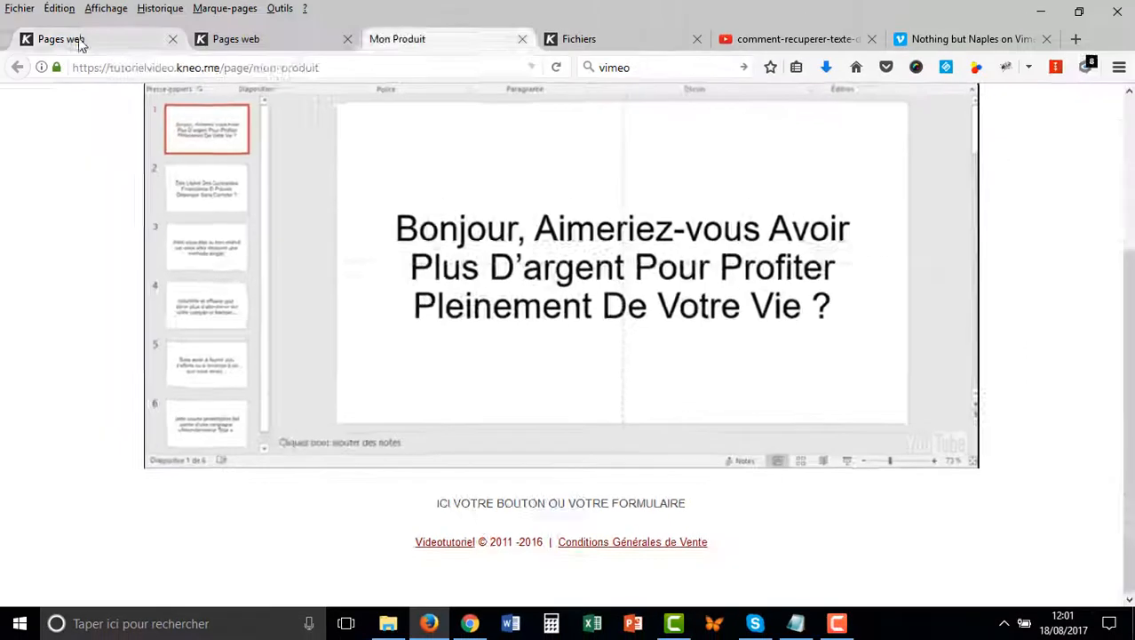
Return to the page editor and locate the delay value of the block around "ICI VOTRE BOUTON OU VOTRE FORMULAIRE"
click(77, 45)
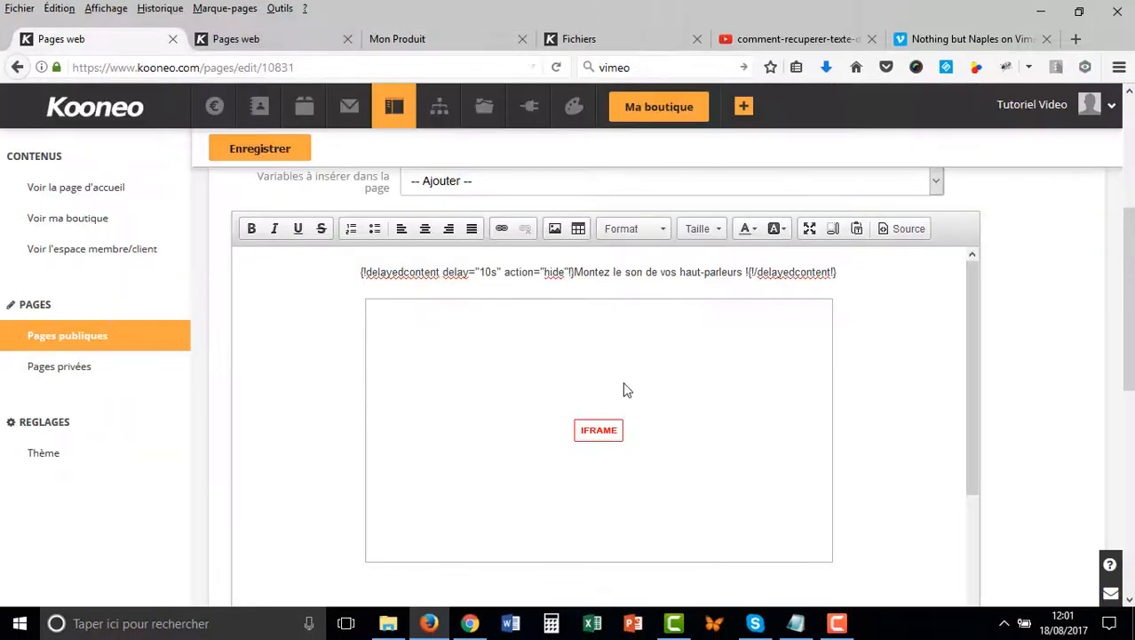
scroll(637, 368, down, 3)
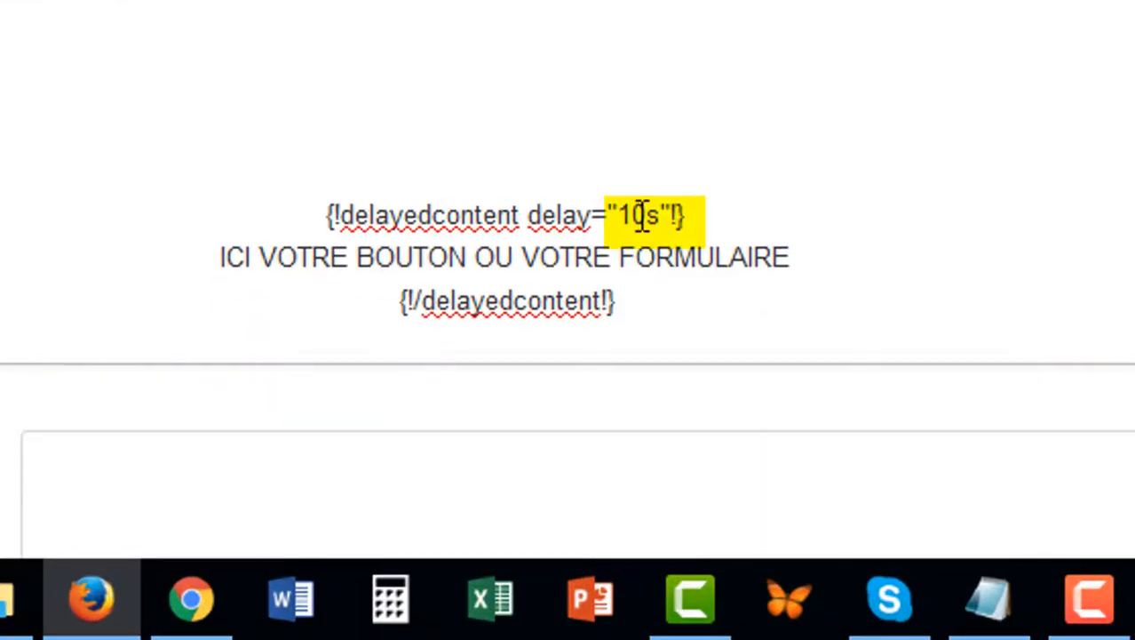